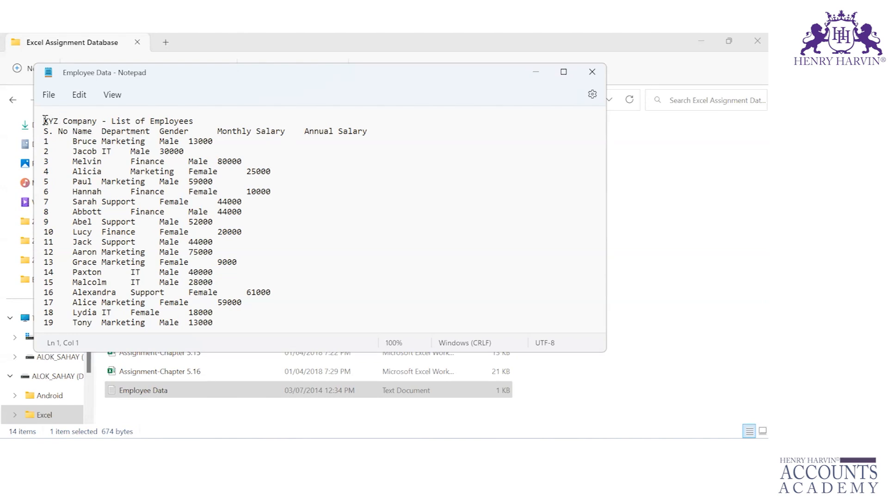
# Step: Copy the whole employee list from the Employee Data text file and paste it into Excel's Sheet1 starting at cell A1
pyautogui.moveTo(44, 120); pyautogui.dragTo(300, 326)
pyautogui.hotkey('ctrl', 'c')
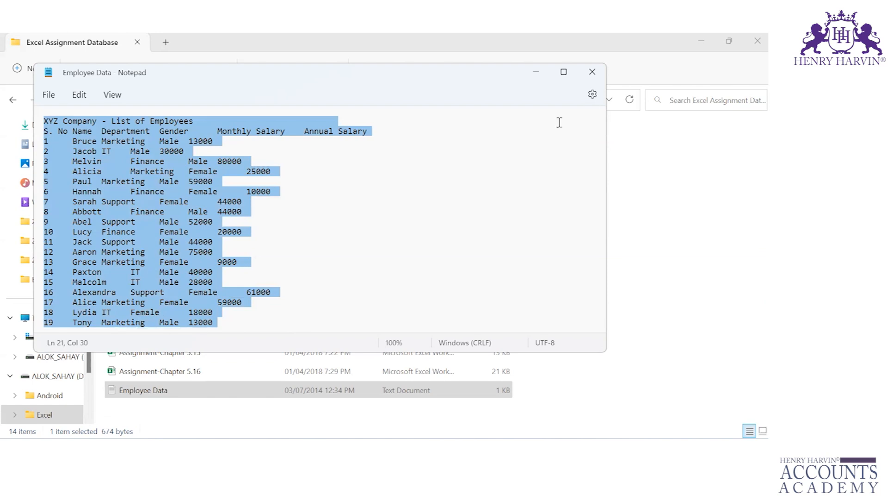
pyautogui.hotkey('alt', 'Tab')
pyautogui.hotkey('alt', 'Tab')
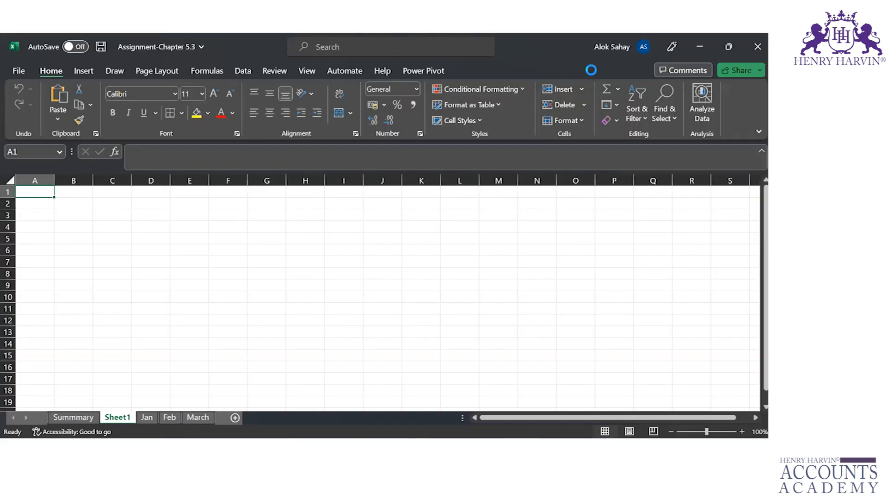
pyautogui.hotkey('ctrl', 'v')
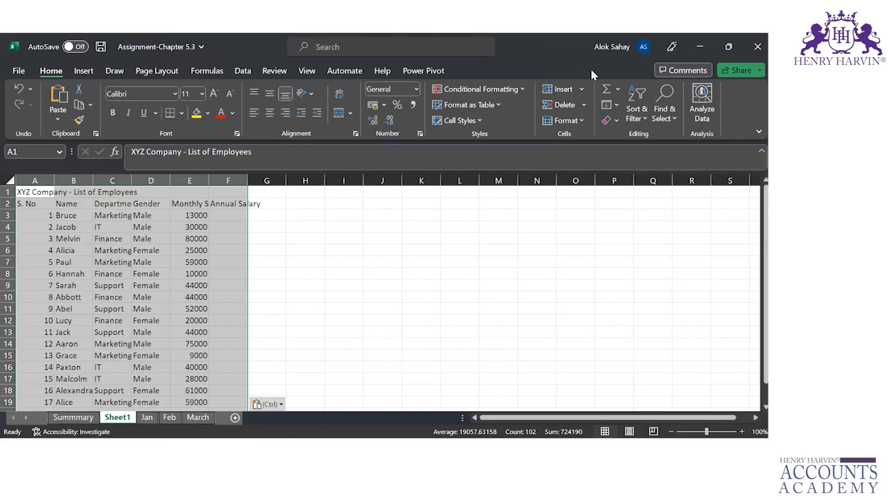
# Step: Examine the pasted employee list's headers, its columns from S. No to Annual Salary, and the extent of its data
pyautogui.press('Right')
pyautogui.press('Down')
pyautogui.press('Down')
pyautogui.press('Down')
pyautogui.press('Down')
pyautogui.press('Up')
pyautogui.press('Up')
pyautogui.press('Up')
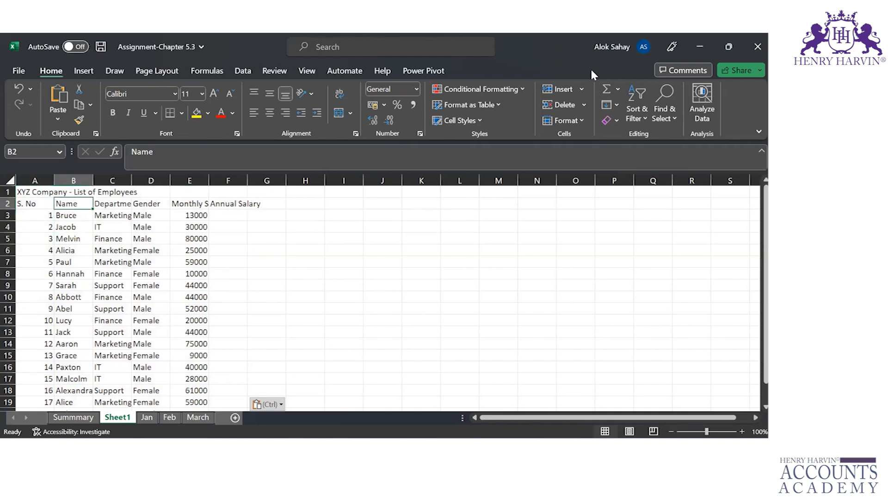
pyautogui.press('Left')
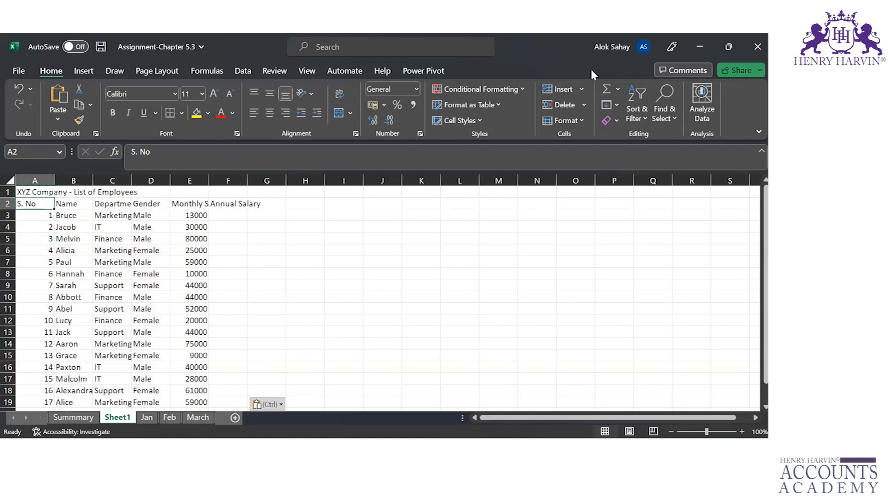
pyautogui.press('Up')
pyautogui.press('Down')
pyautogui.hotkey('ctrl', 'shift', 'Right')
pyautogui.hotkey('ctrl', 'shift', 'Down')
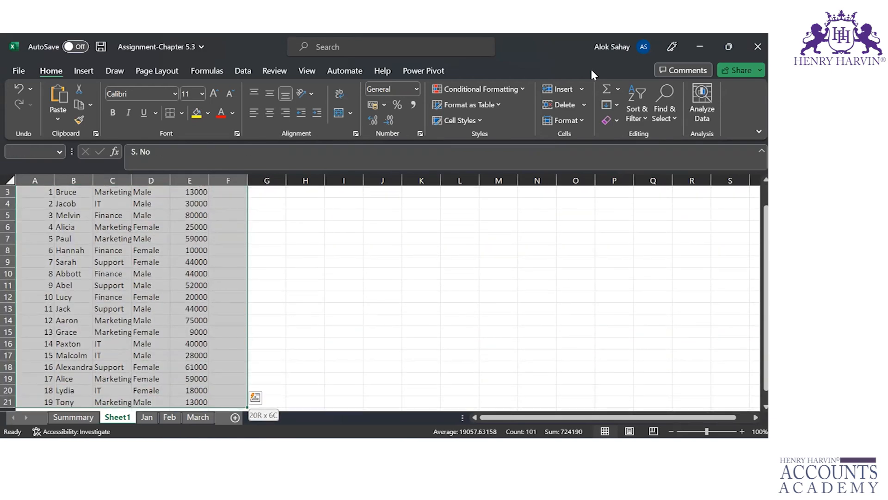
pyautogui.press('Down')
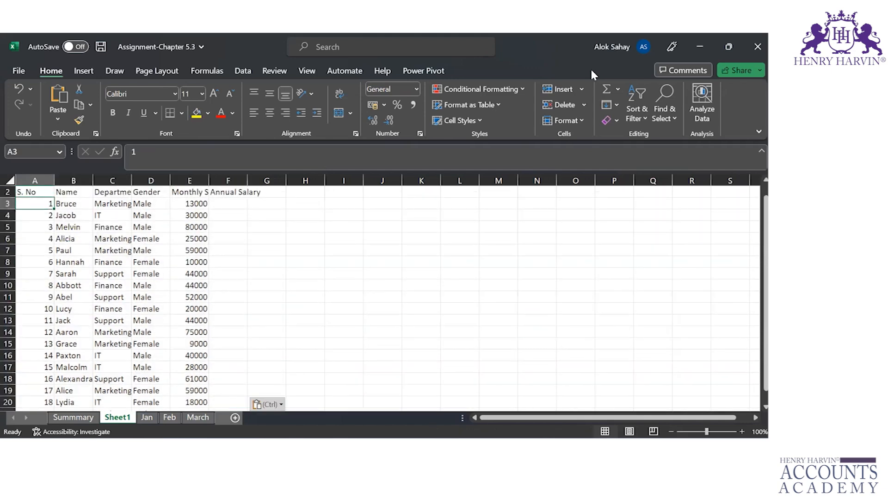
pyautogui.press('Right')
pyautogui.press('Right')
pyautogui.press('Right')
pyautogui.press('Right')
pyautogui.press('Right')
pyautogui.press('Up')
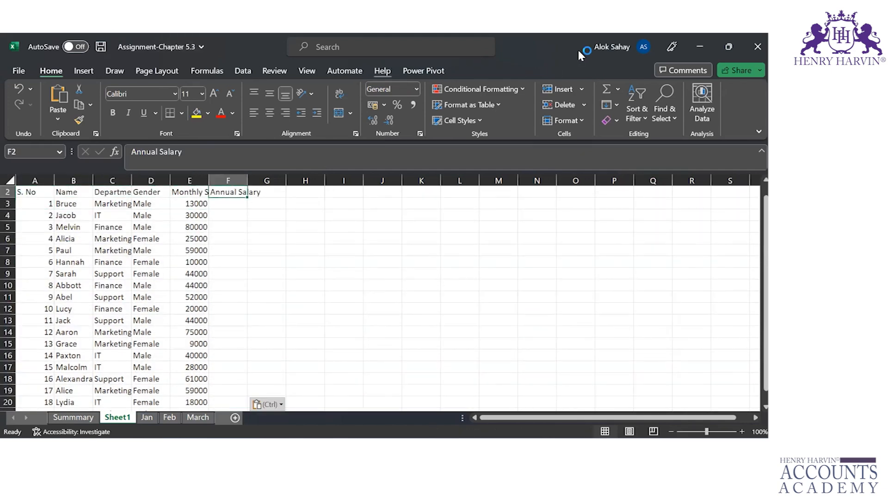
pyautogui.press('Left')
pyautogui.press('Left')
pyautogui.press('Left')
pyautogui.press('Left')
pyautogui.press('Left')
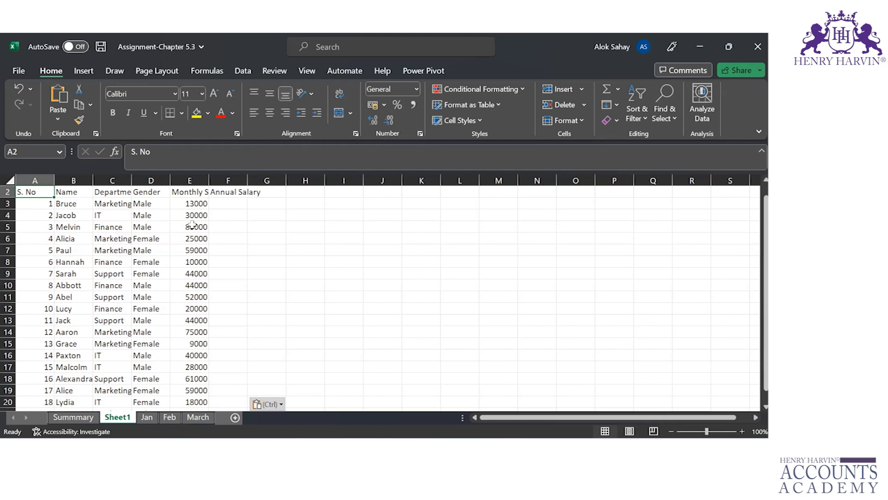
pyautogui.press('ctrl')
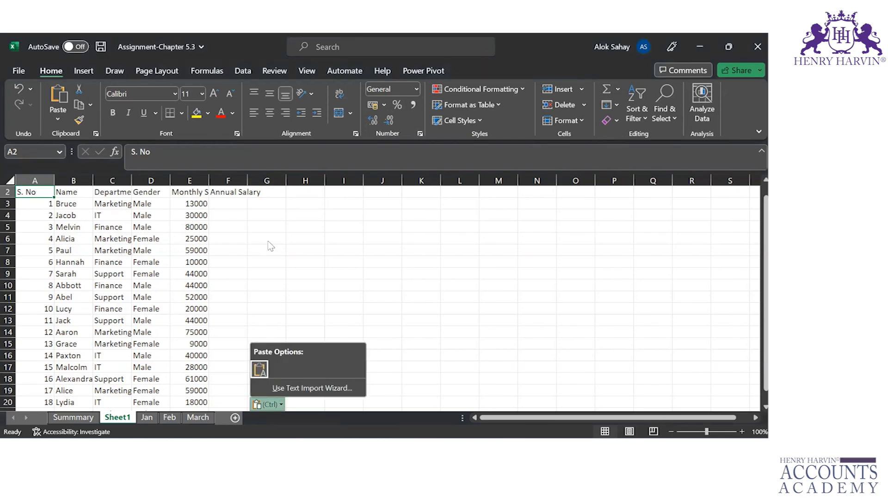
pyautogui.press('Escape')
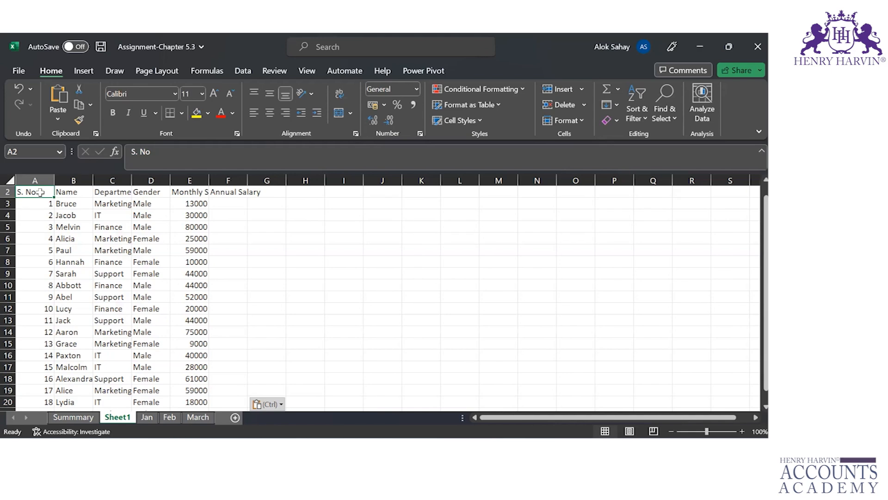
pyautogui.hotkey('ctrl', 'Right')
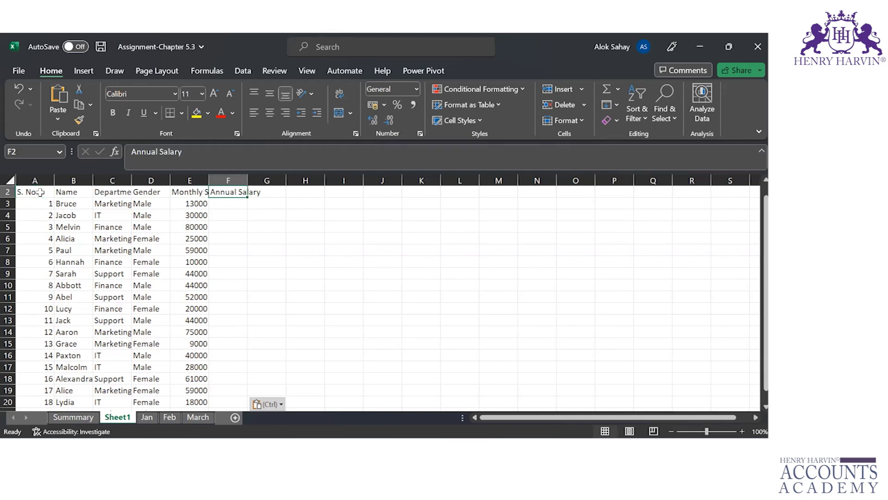
pyautogui.press('Left')
pyautogui.press('Left')
# Step: Convert the employee data in range A2:F21 into a table, using its first row as headers
pyautogui.click(41, 192)
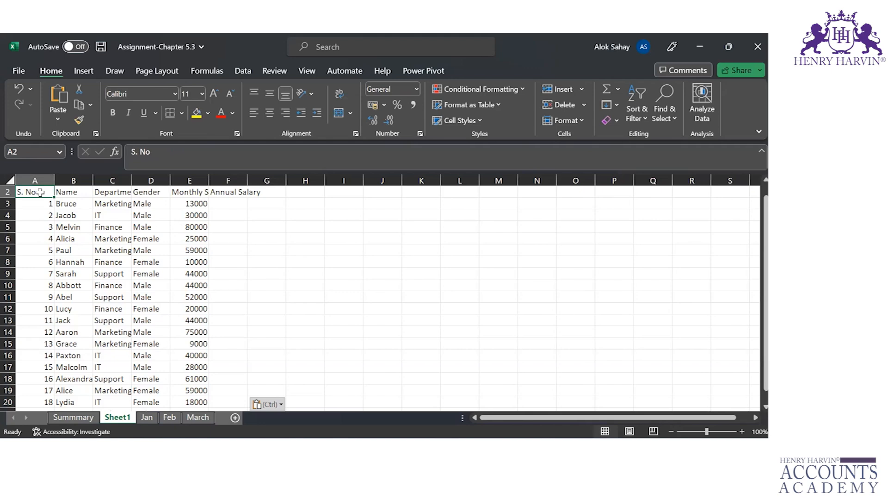
pyautogui.hotkey('ctrl', 'shift', 'Right')
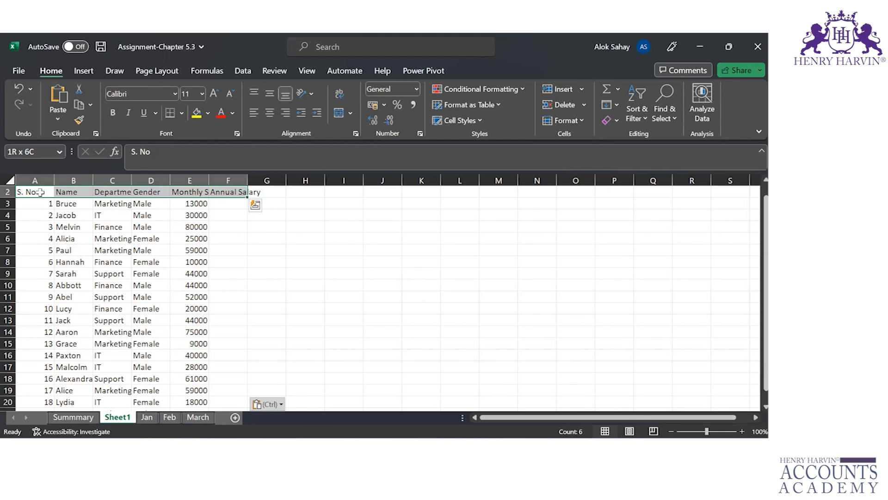
pyautogui.hotkey('shift', 'Down')
pyautogui.hotkey('shift', 'Down')
pyautogui.hotkey('shift', 'Down')
pyautogui.hotkey('shift', 'Down')
pyautogui.hotkey('shift', 'Down')
pyautogui.hotkey('shift', 'Down')
pyautogui.hotkey('shift', 'Down')
pyautogui.hotkey('shift', 'Down')
pyautogui.hotkey('shift', 'Down')
pyautogui.hotkey('shift', 'Down')
pyautogui.hotkey('shift', 'Down')
pyautogui.hotkey('shift', 'Down')
pyautogui.hotkey('shift', 'Down')
pyautogui.hotkey('shift', 'Down')
pyautogui.hotkey('shift', 'Down')
pyautogui.hotkey('shift', 'Down')
pyautogui.hotkey('shift', 'Down')
pyautogui.hotkey('shift', 'Down')
pyautogui.hotkey('shift', 'Down')
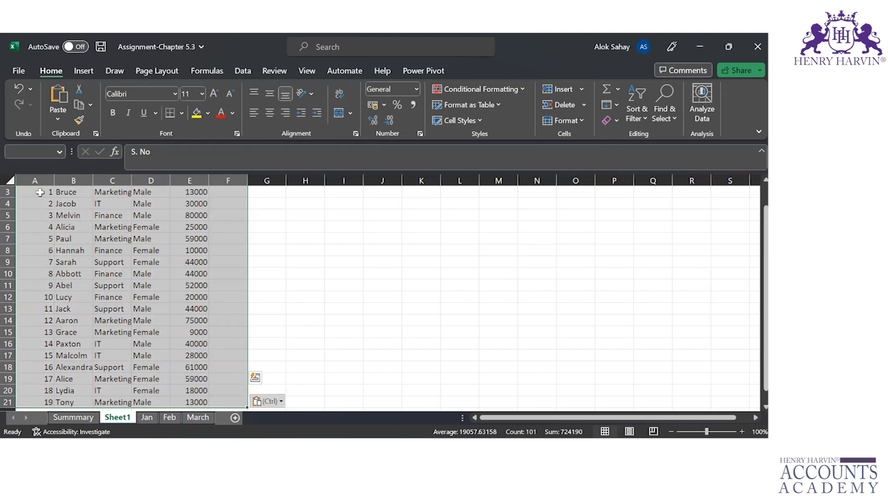
pyautogui.hotkey('ctrl', 't')
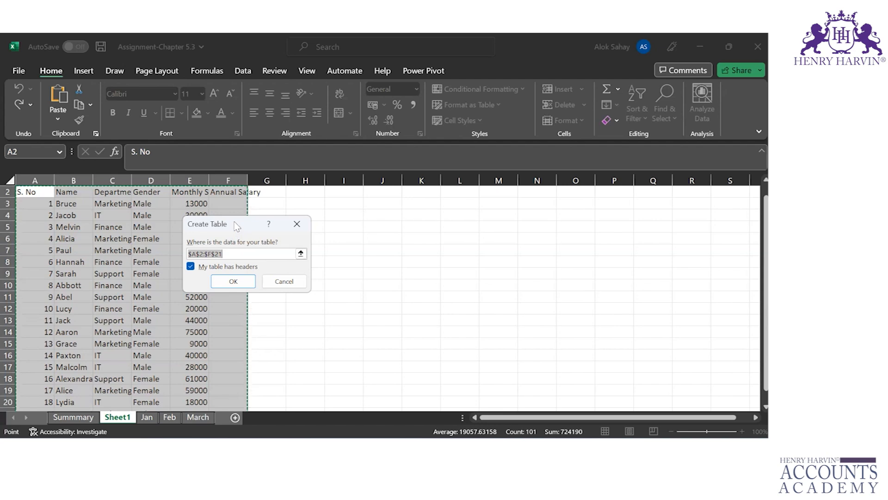
pyautogui.moveTo(241, 226); pyautogui.dragTo(375, 222)
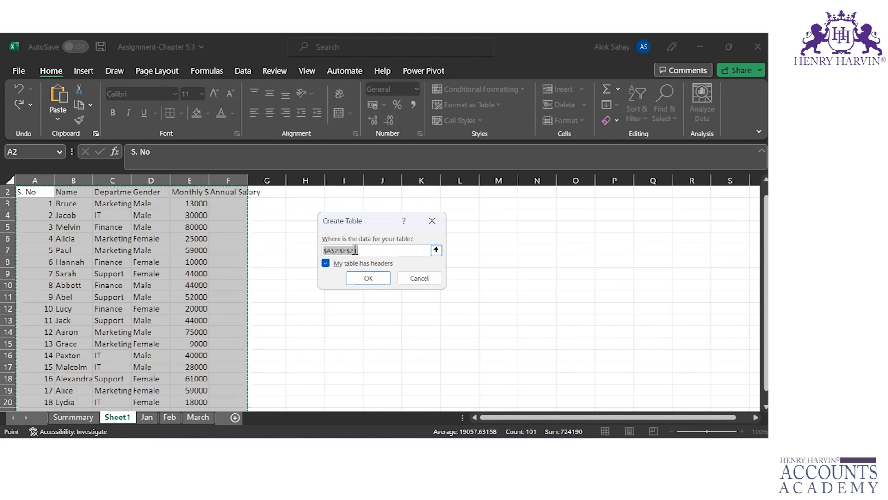
pyautogui.click(326, 263)
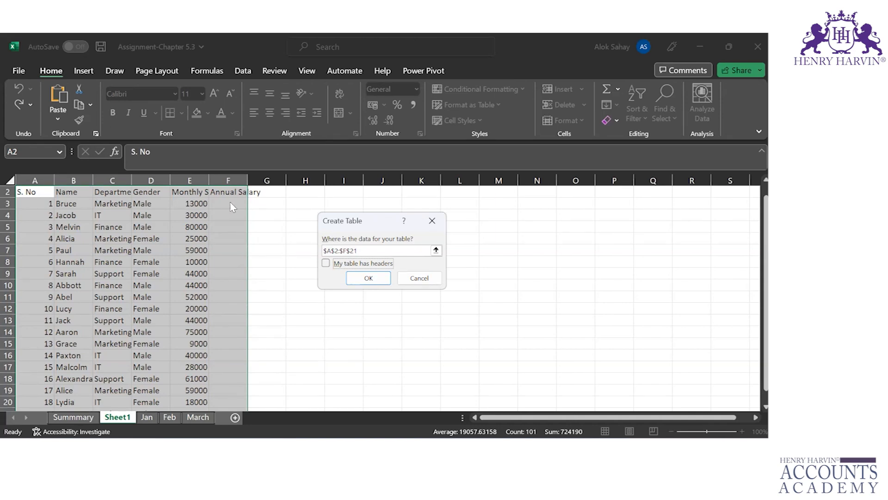
pyautogui.click(329, 265)
pyautogui.click(326, 263)
pyautogui.click(327, 263)
pyautogui.click(326, 263)
pyautogui.click(326, 263)
pyautogui.click(373, 282)
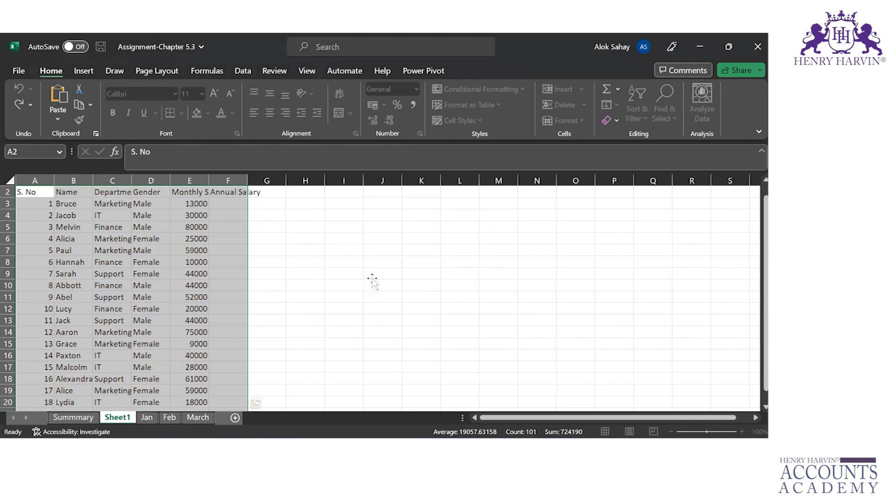
pyautogui.click(372, 276)
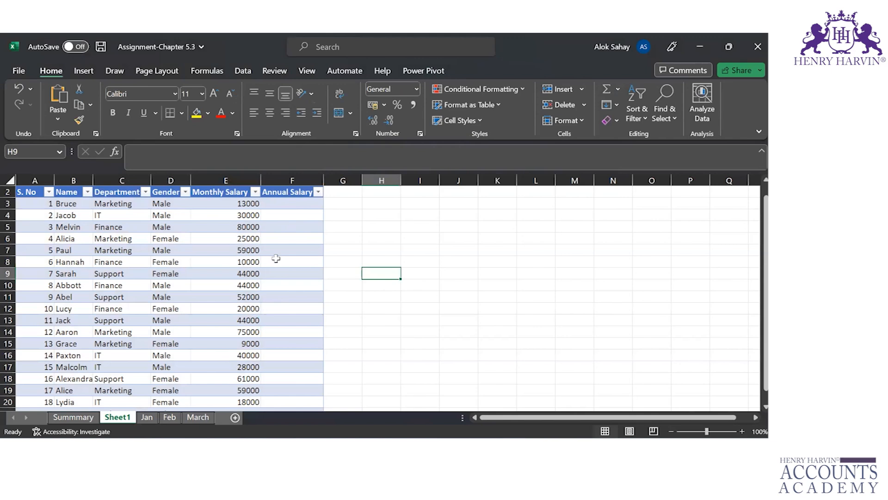
# Step: Rename the employee table as HHExcel
pyautogui.click(253, 206)
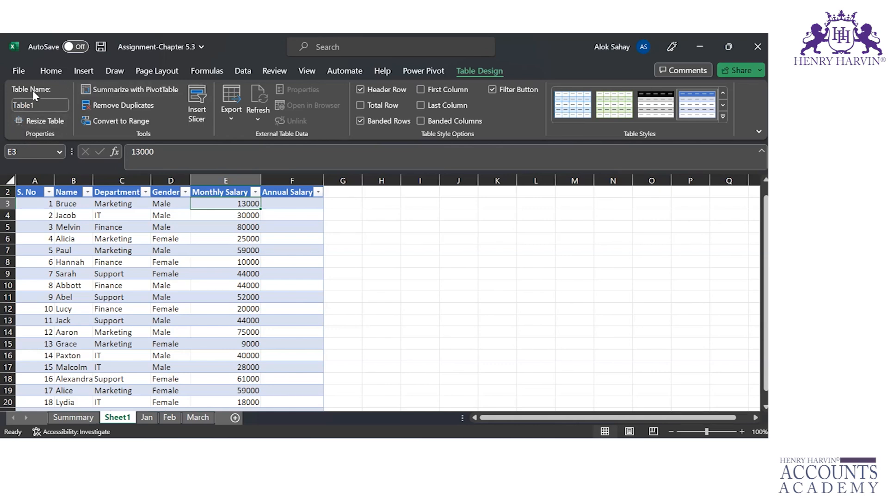
pyautogui.click(47, 104)
pyautogui.write('HHExcel')
pyautogui.press('Return')
# Step: Resize the HHExcel table to the range $A$2:$E$21, leaving out the Annual Salary column
pyautogui.click(47, 118)
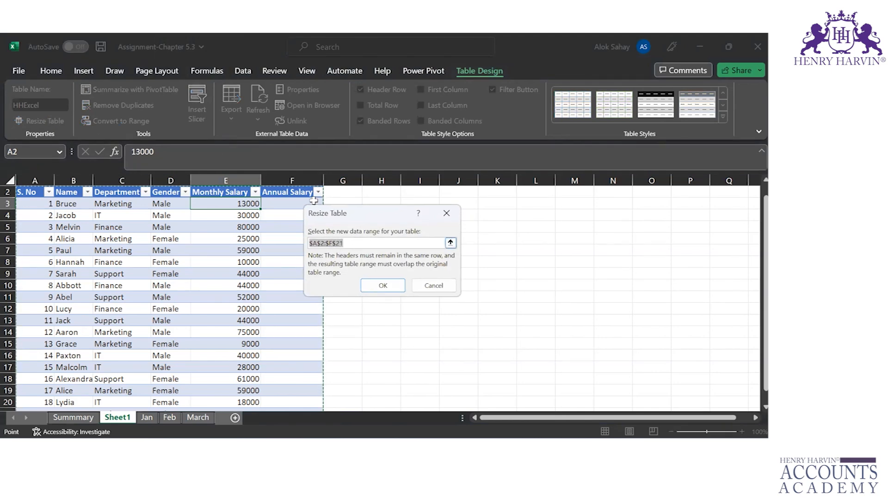
pyautogui.click(335, 243)
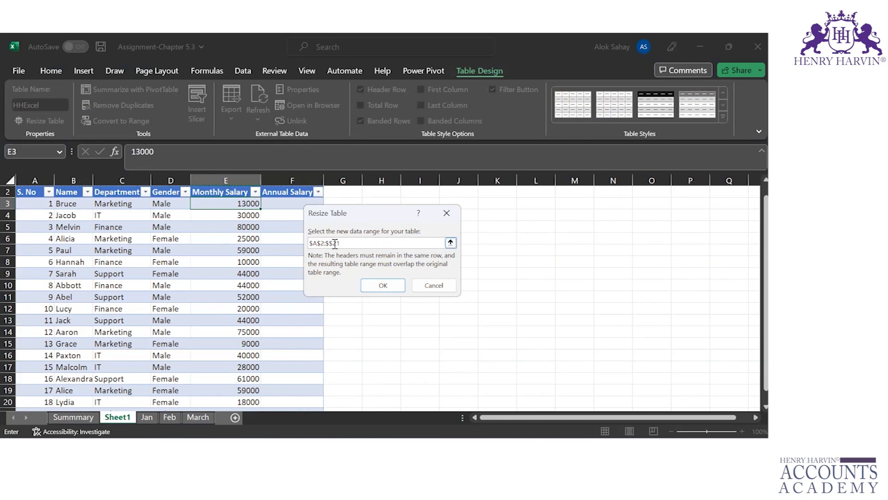
pyautogui.write('E')
pyautogui.click(383, 285)
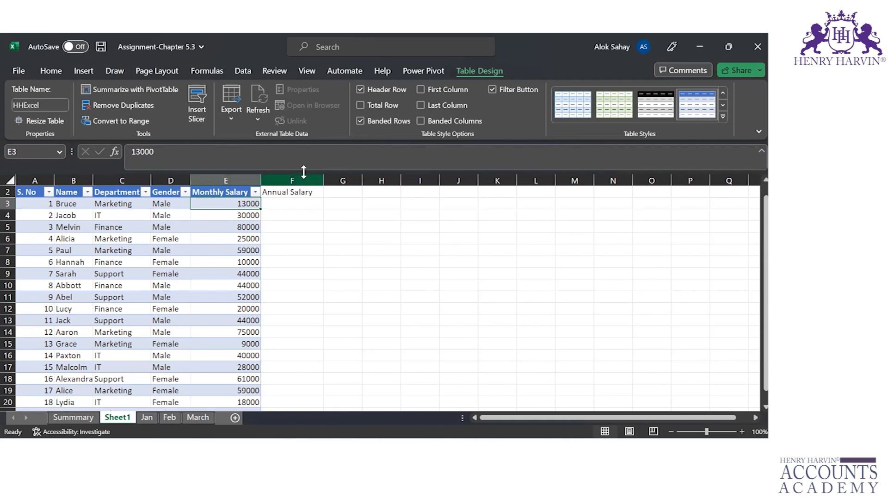
# Step: Resize the HHExcel table to the range $A$2:$F$21 to include the Annual Salary column
pyautogui.click(29, 121)
pyautogui.click(334, 242)
pyautogui.press('BackSpace')
pyautogui.write('F$21')
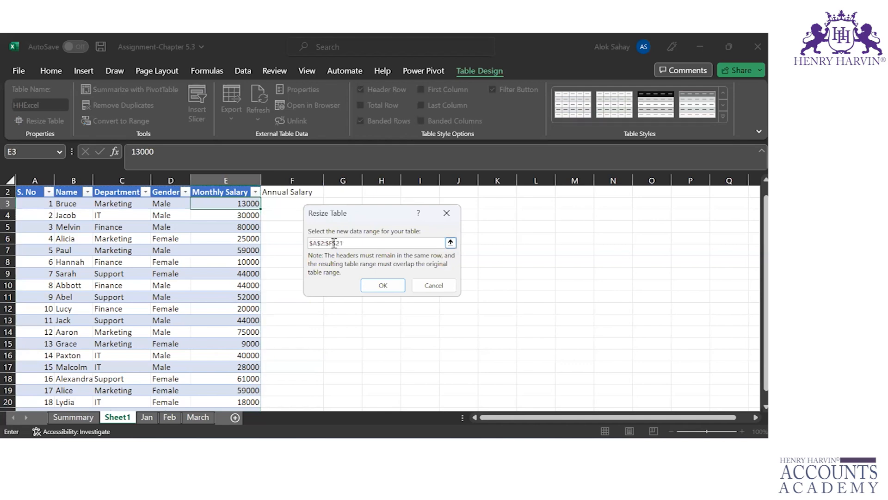
pyautogui.click(400, 289)
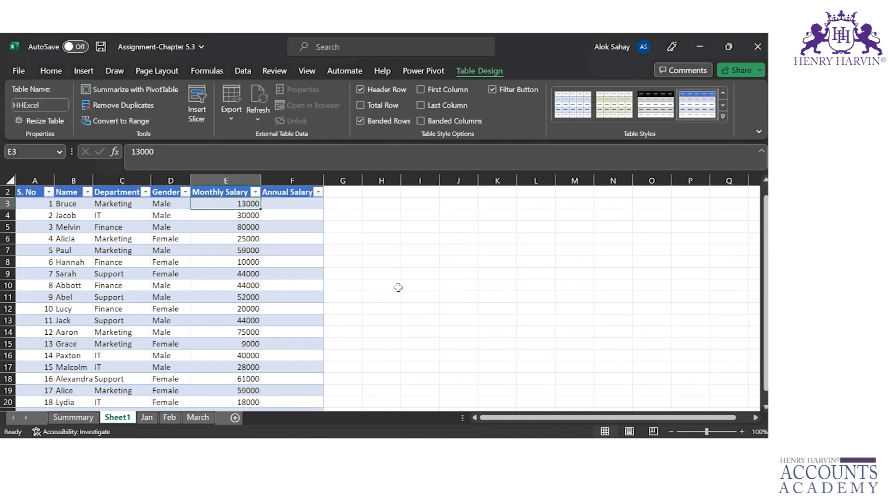
# Step: Resize the HHExcel table to the range $A$2:$F$14 by selecting those cells on the sheet
pyautogui.click(37, 122)
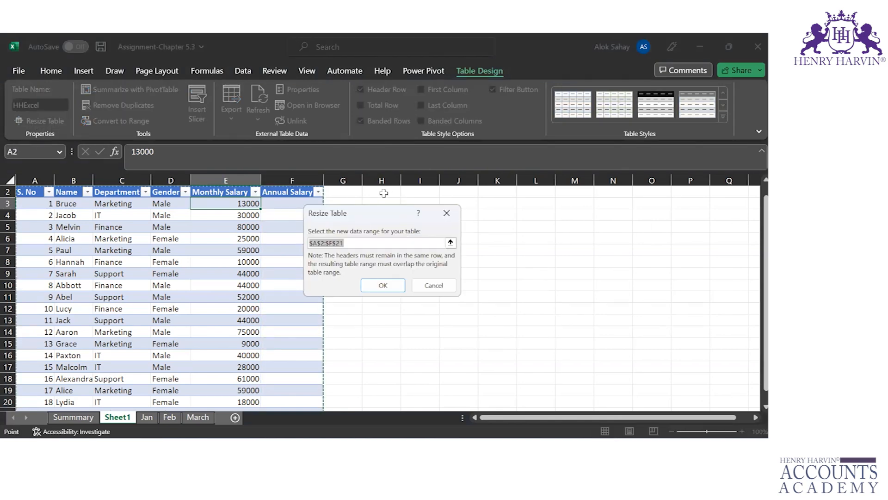
pyautogui.click(26, 194)
pyautogui.hotkey('shift', 'Right')
pyautogui.hotkey('shift', 'Right')
pyautogui.hotkey('shift', 'Right')
pyautogui.hotkey('shift', 'Right')
pyautogui.hotkey('shift', 'Right')
pyautogui.hotkey('shift', 'Down')
pyautogui.hotkey('shift', 'Down')
pyautogui.hotkey('shift', 'Down')
pyautogui.hotkey('shift', 'Down')
pyautogui.hotkey('shift', 'Down')
pyautogui.hotkey('shift', 'Down')
pyautogui.hotkey('shift', 'Down')
pyautogui.hotkey('shift', 'Down')
pyautogui.hotkey('shift', 'Down')
pyautogui.hotkey('shift', 'Down')
pyautogui.hotkey('shift', 'Down')
pyautogui.hotkey('shift', 'Down')
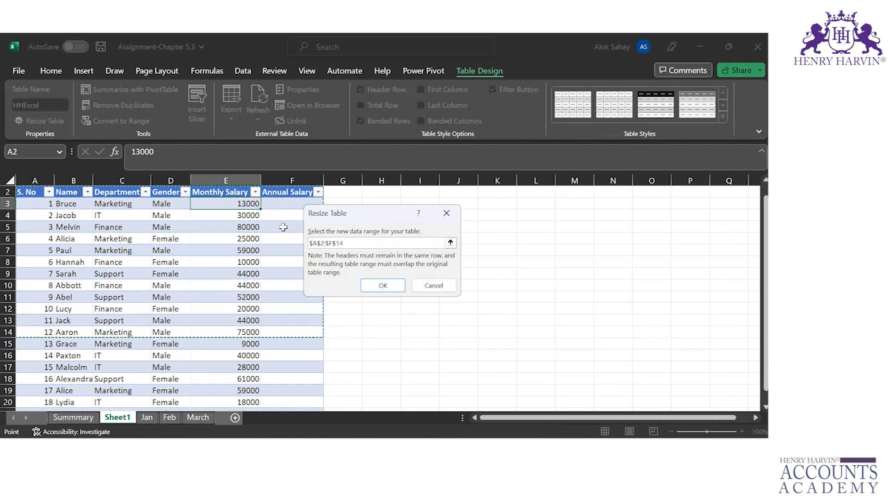
pyautogui.click(383, 286)
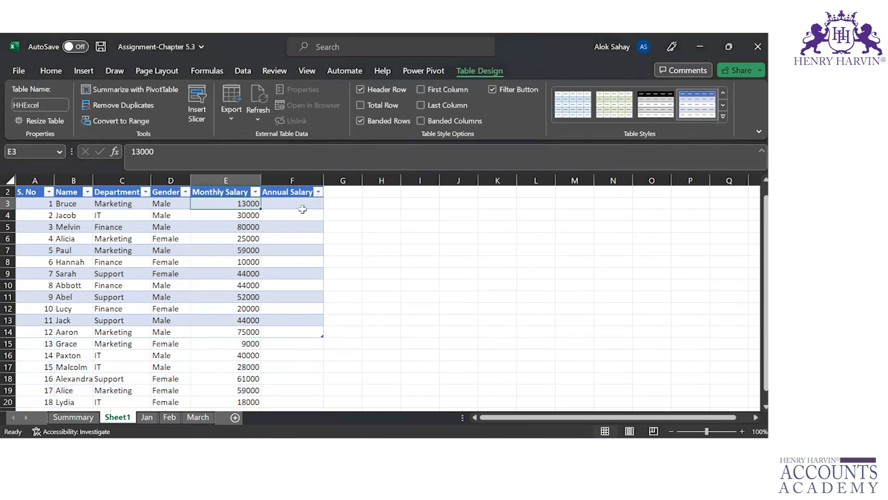
# Step: Extend the HHExcel table back down to row 21 and return to the first rows of the Annual Salary column
pyautogui.click(28, 189)
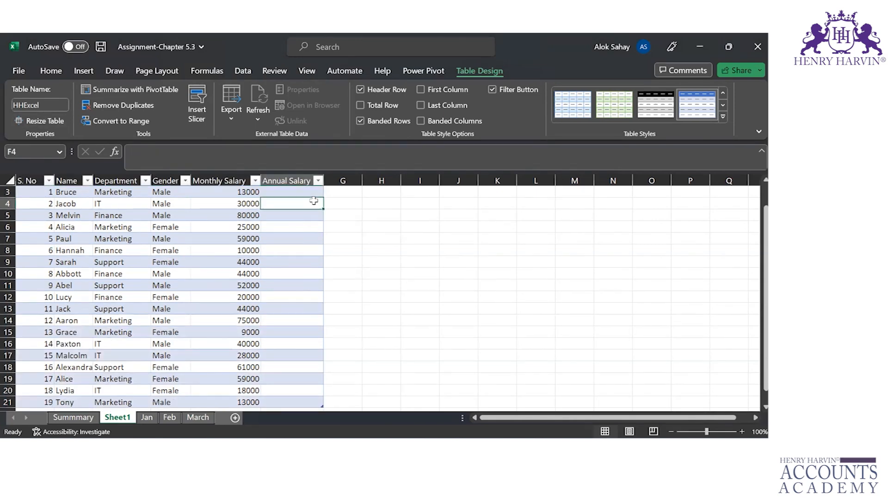
pyautogui.press('Up')
pyautogui.press('Up')
pyautogui.press('Up')
pyautogui.press('Down')
pyautogui.press('Down')
pyautogui.press('Down')
pyautogui.press('Down')
pyautogui.press('Down')
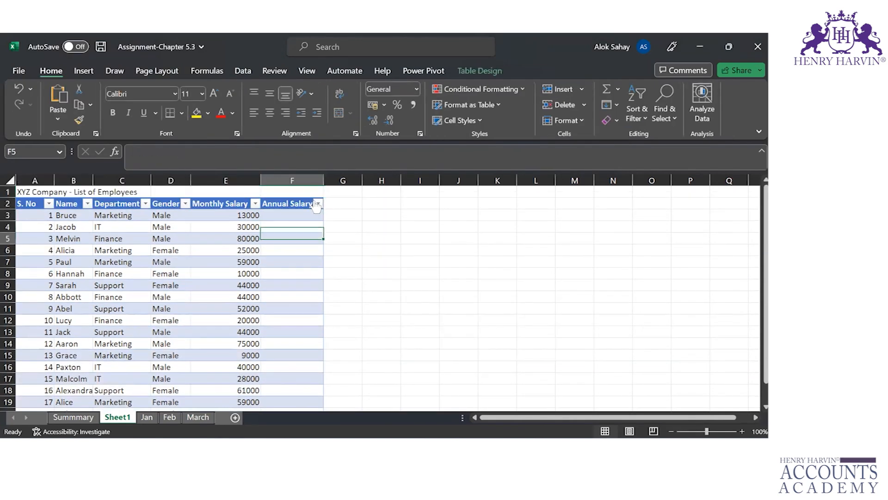
# Step: Examine the Summarize with PivotTable option for the table and its Monthly Salary, Gender and Department columns
pyautogui.click(476, 73)
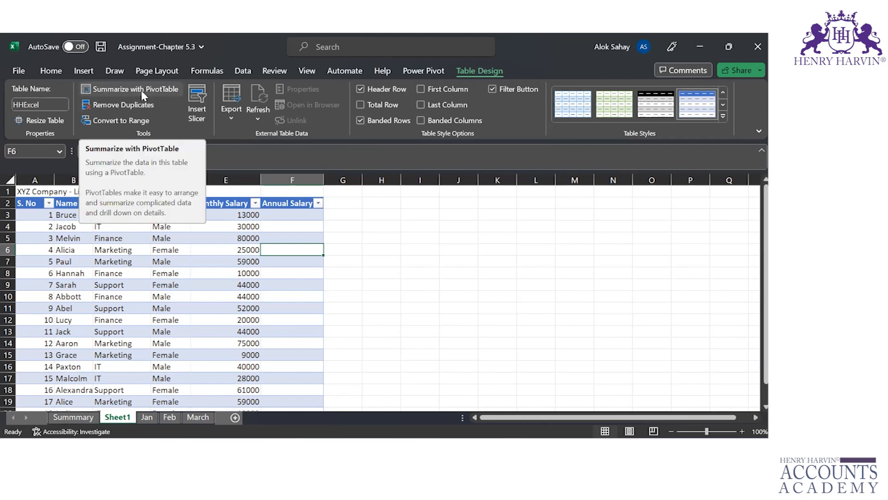
pyautogui.click(194, 263)
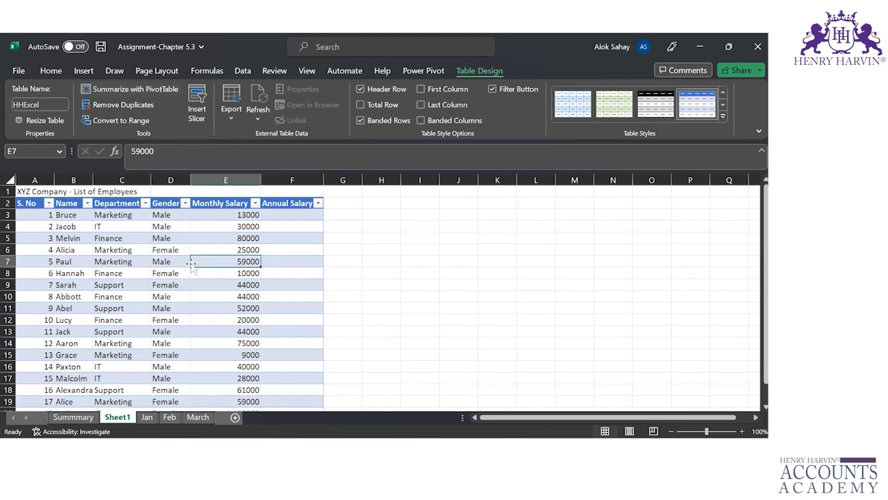
pyautogui.click(168, 213)
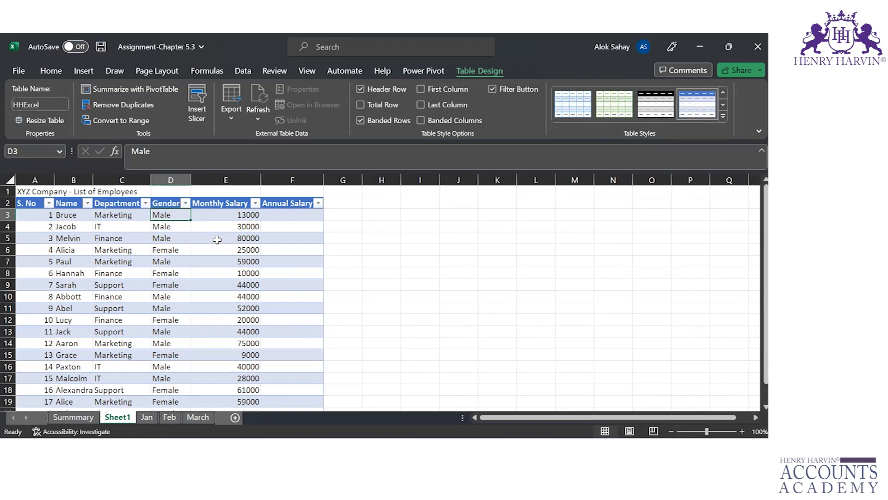
pyautogui.click(114, 217)
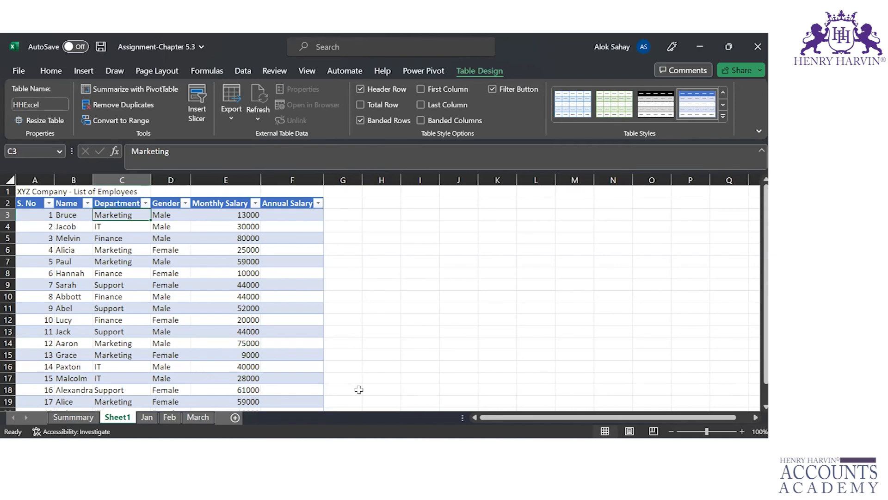
# Step: Run Remove Duplicates on the HHExcel table, checking only the Name column
pyautogui.hotkey('alt', 'Tab')
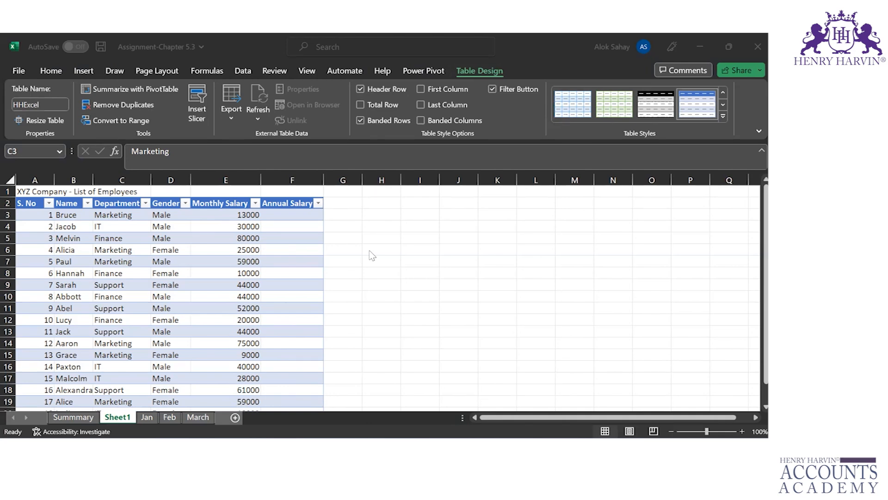
pyautogui.click(64, 205)
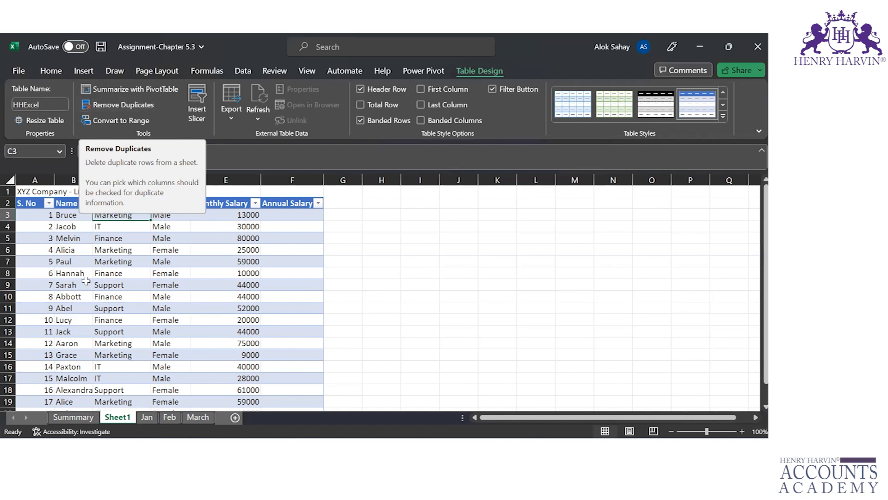
pyautogui.click(143, 106)
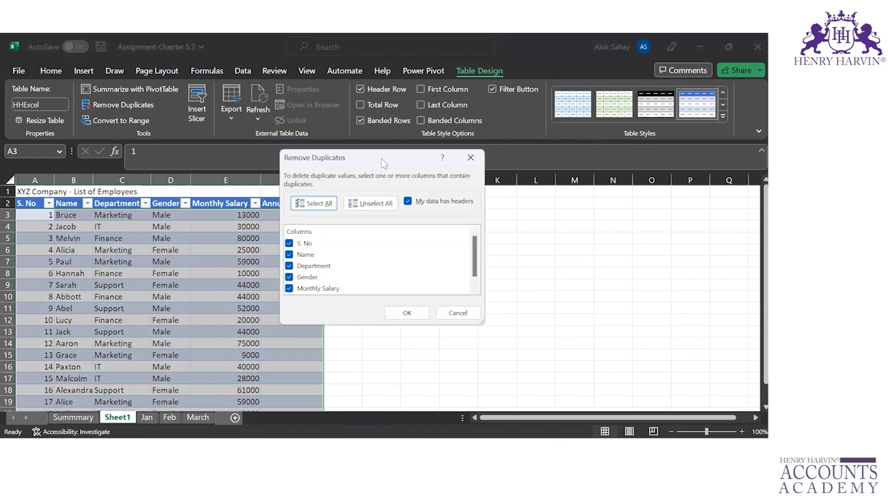
pyautogui.moveTo(381, 158); pyautogui.dragTo(530, 194)
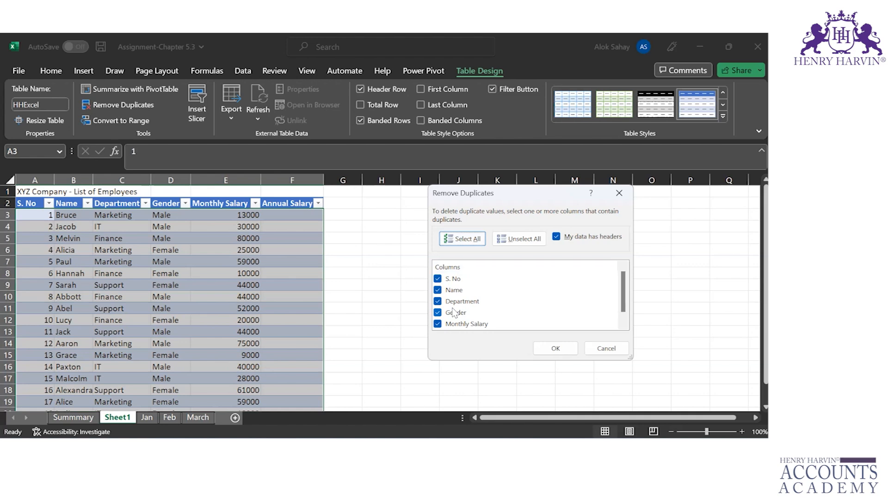
pyautogui.click(523, 245)
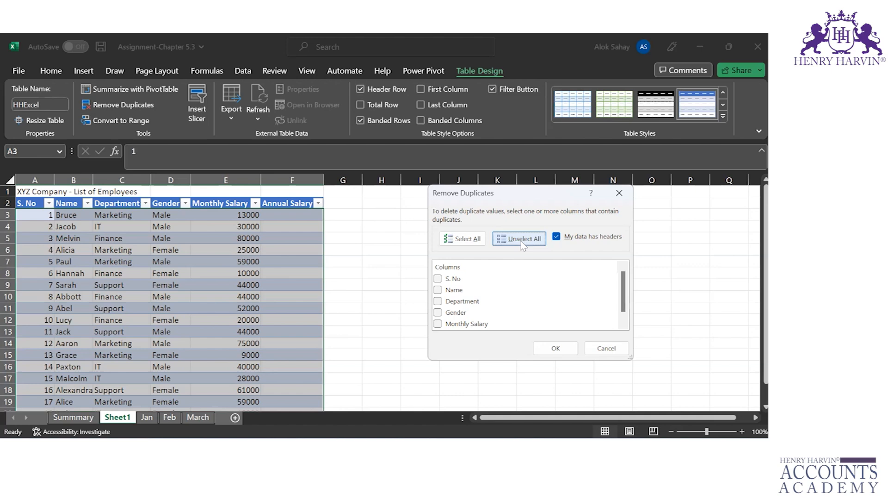
pyautogui.click(438, 291)
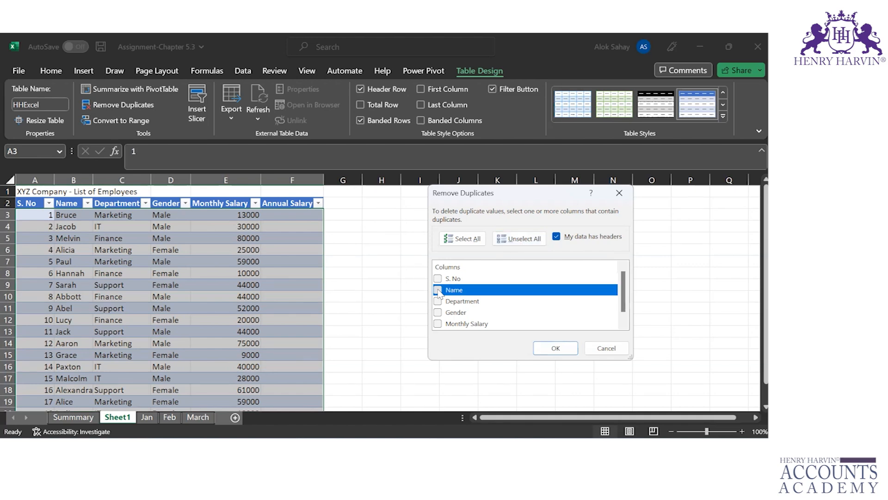
pyautogui.click(438, 291)
pyautogui.click(624, 326)
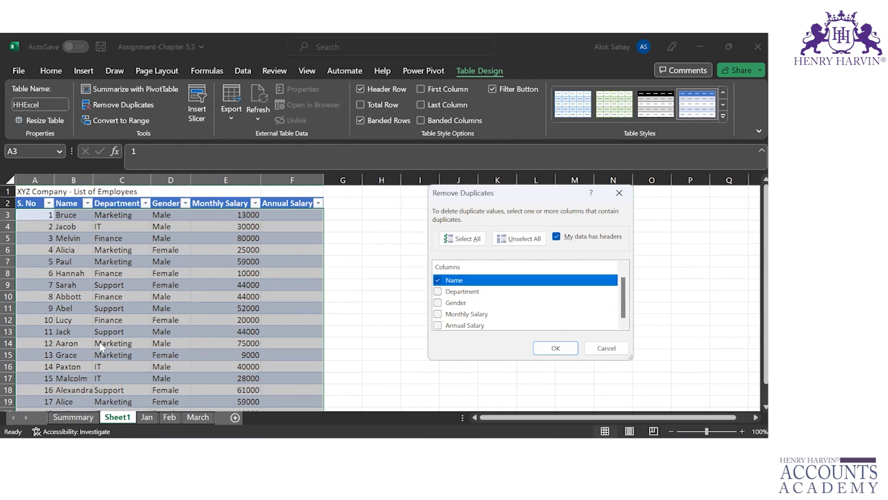
pyautogui.click(554, 348)
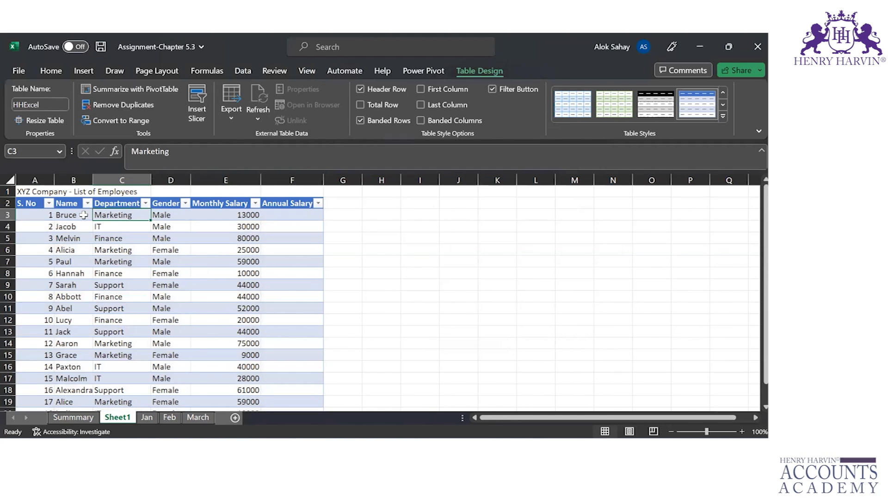
# Step: Remove duplicate rows from the table by the Department column only, and undo the removal
pyautogui.click(123, 105)
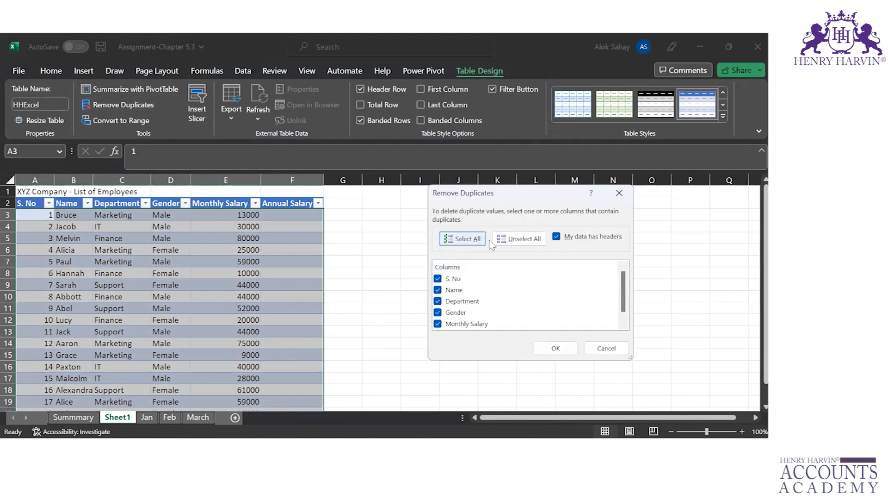
pyautogui.click(526, 243)
pyautogui.click(438, 301)
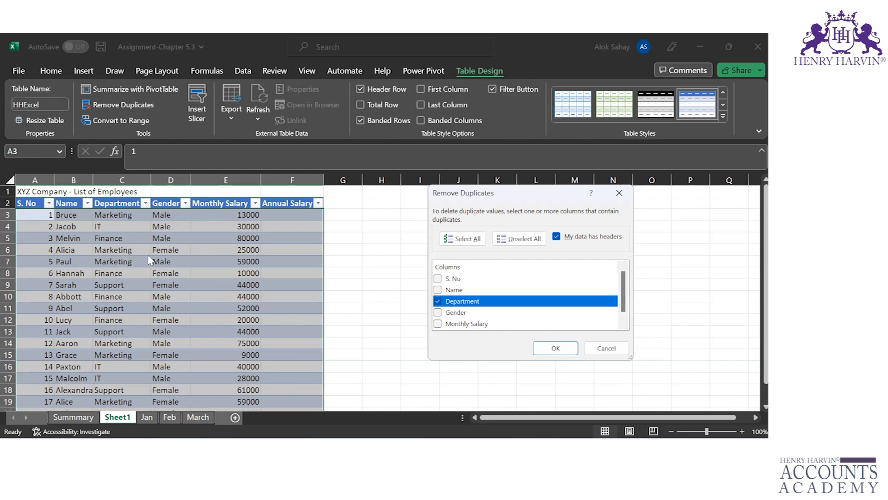
pyautogui.click(555, 348)
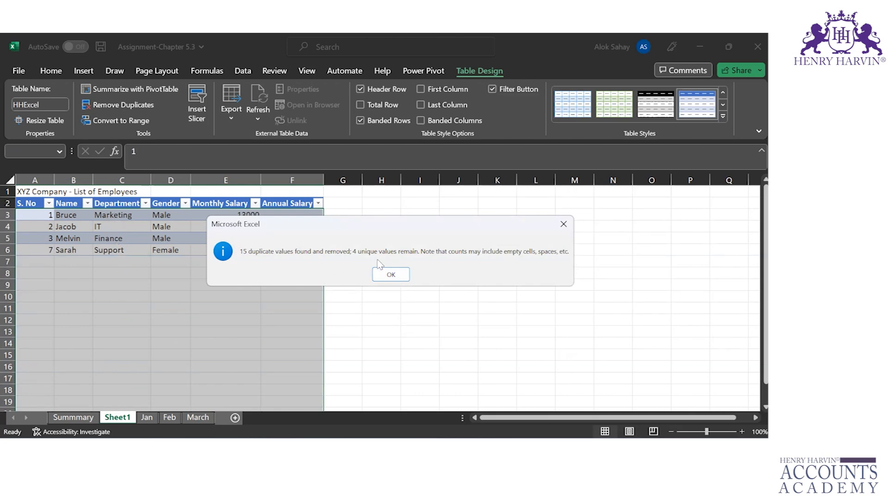
pyautogui.click(391, 274)
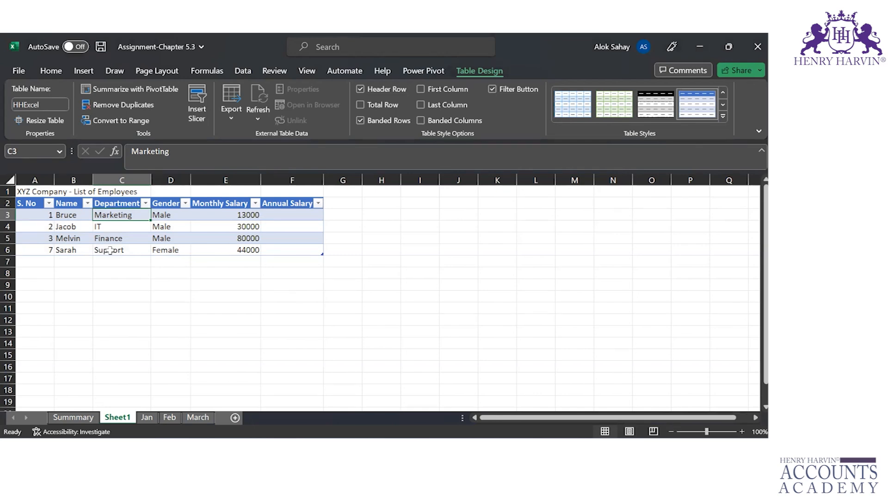
pyautogui.hotkey('ctrl', 'z')
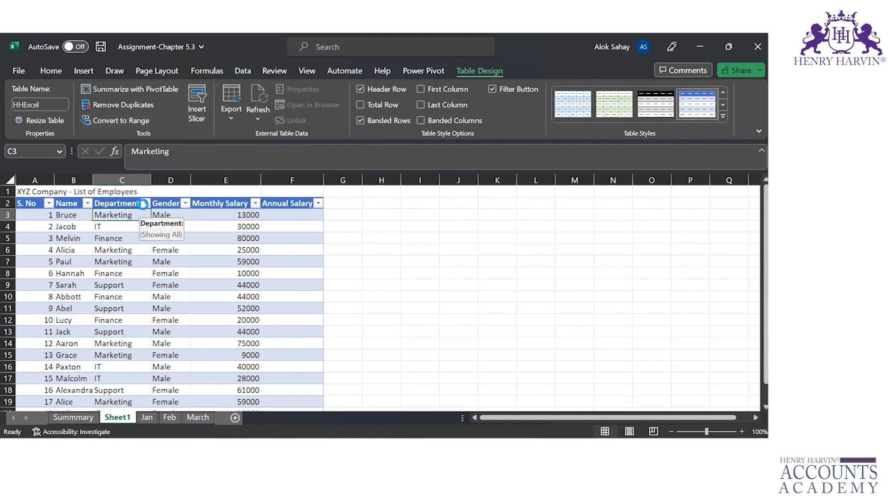
# Step: Examine the filter options of the Department column and leave all departments selected
pyautogui.click(145, 204)
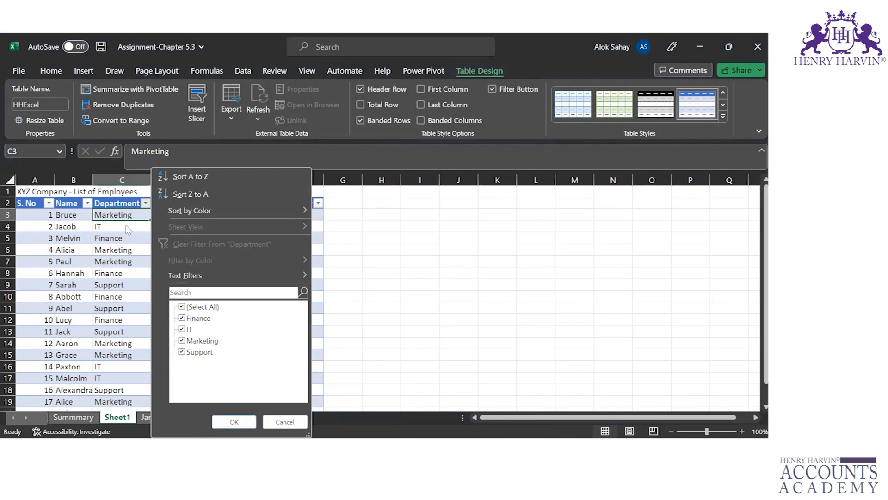
pyautogui.click(142, 211)
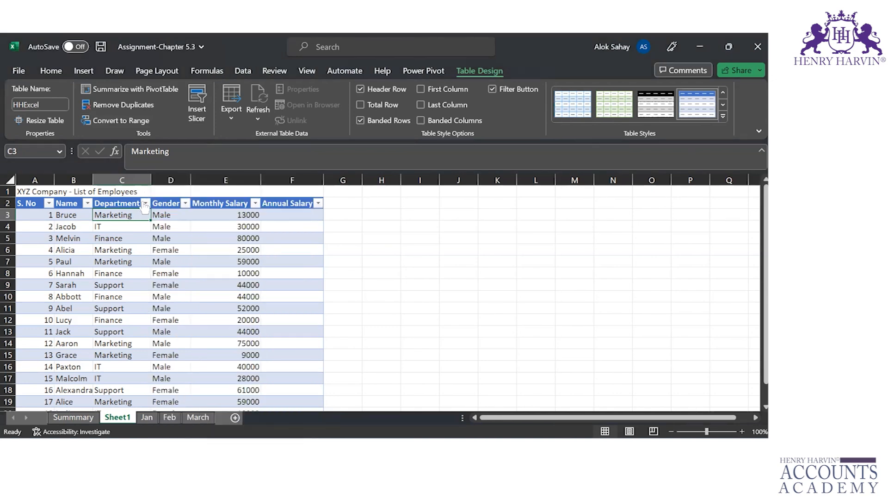
pyautogui.click(146, 204)
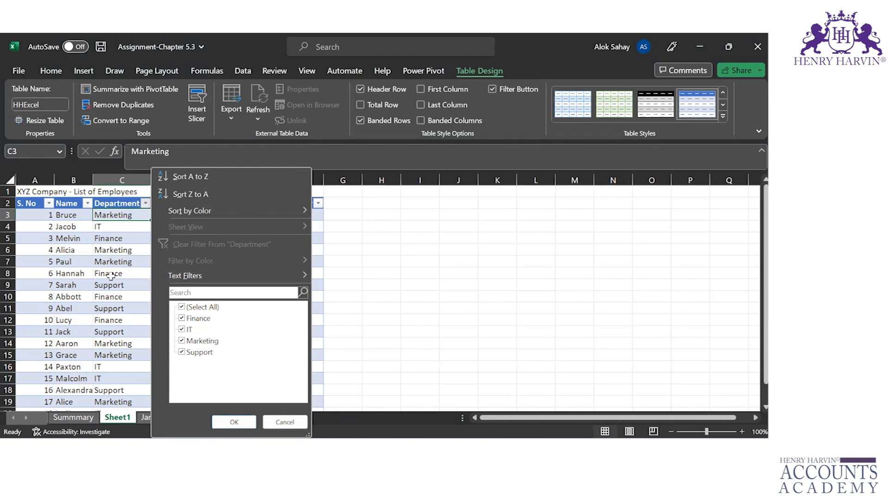
pyautogui.click(234, 421)
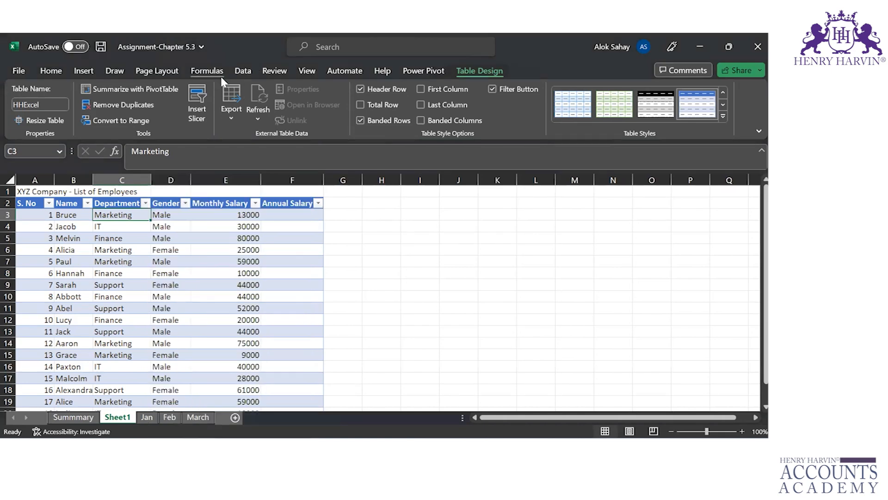
# Step: Insert Department and Gender slicers for the table and place them side by side next to the Annual Salary column
pyautogui.click(198, 104)
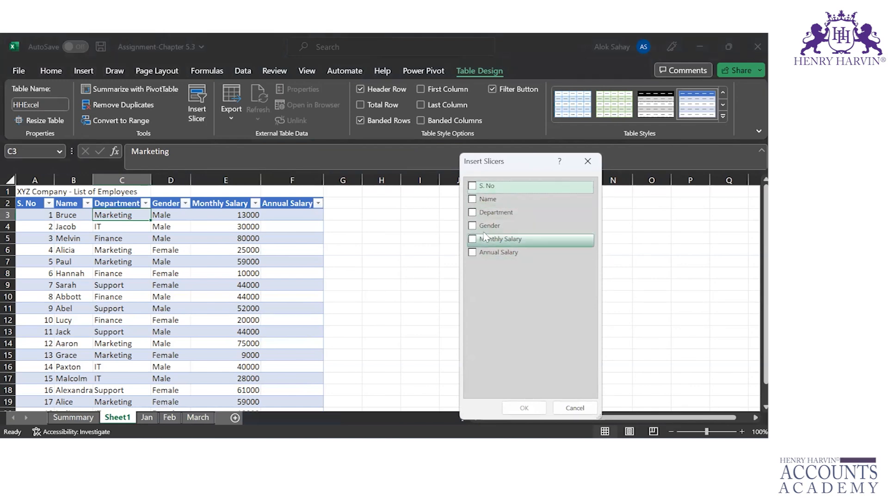
pyautogui.click(472, 213)
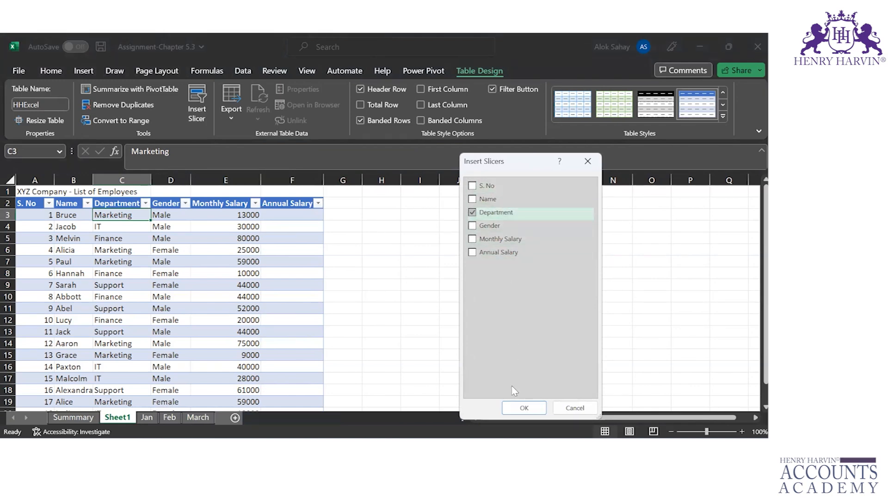
pyautogui.click(472, 226)
pyautogui.click(524, 408)
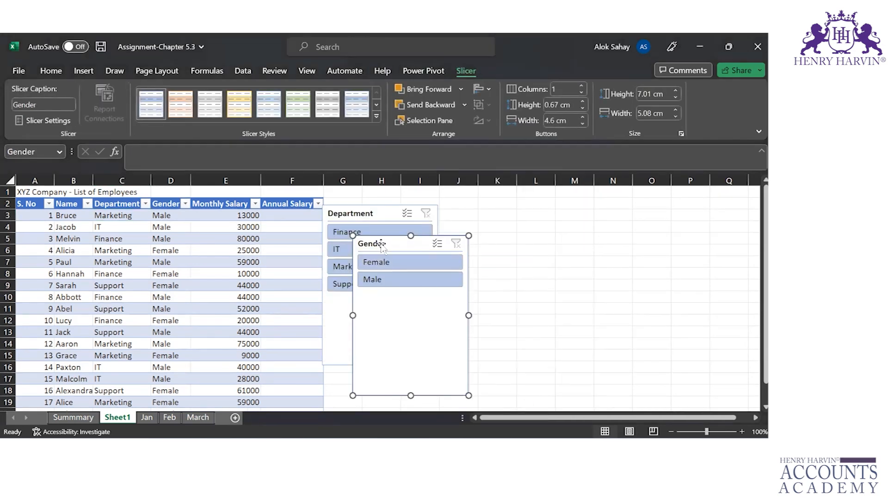
pyautogui.moveTo(382, 247); pyautogui.dragTo(479, 217)
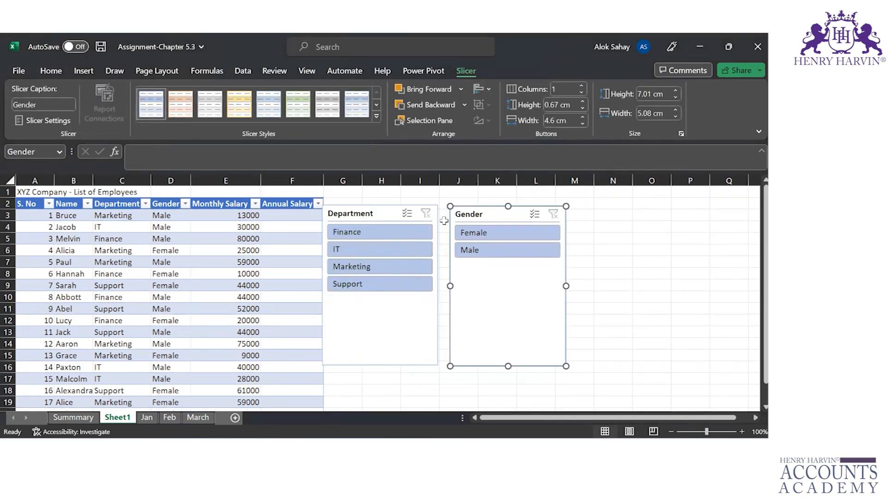
pyautogui.moveTo(361, 214); pyautogui.dragTo(370, 216)
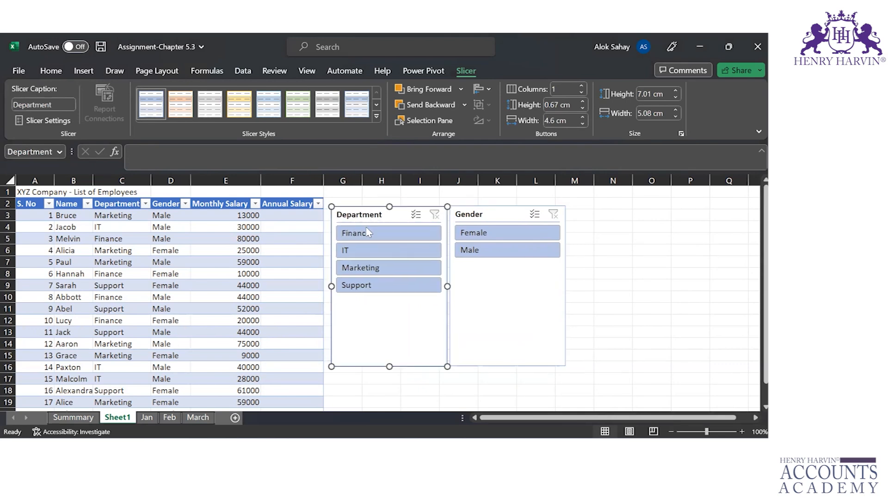
# Step: Filter the table with the Department slicer by Finance, IT, Marketing and Support in turn, ending on Marketing
pyautogui.click(368, 234)
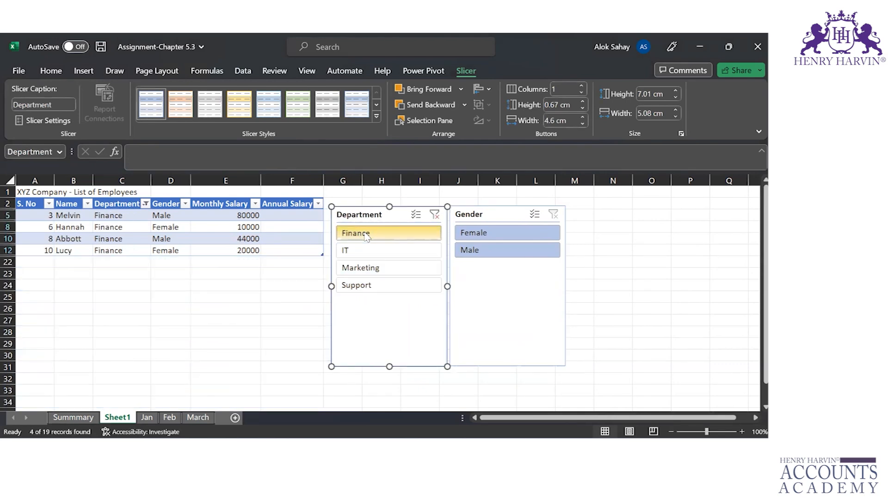
pyautogui.click(365, 250)
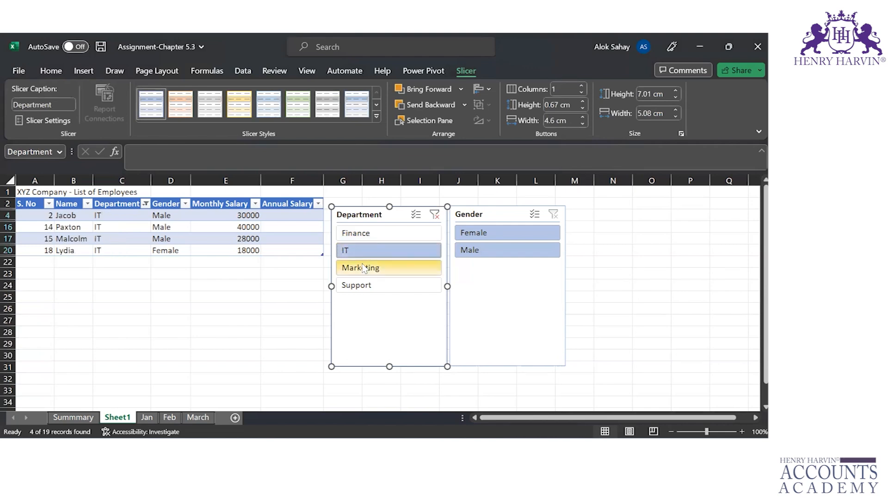
pyautogui.click(365, 268)
pyautogui.click(364, 284)
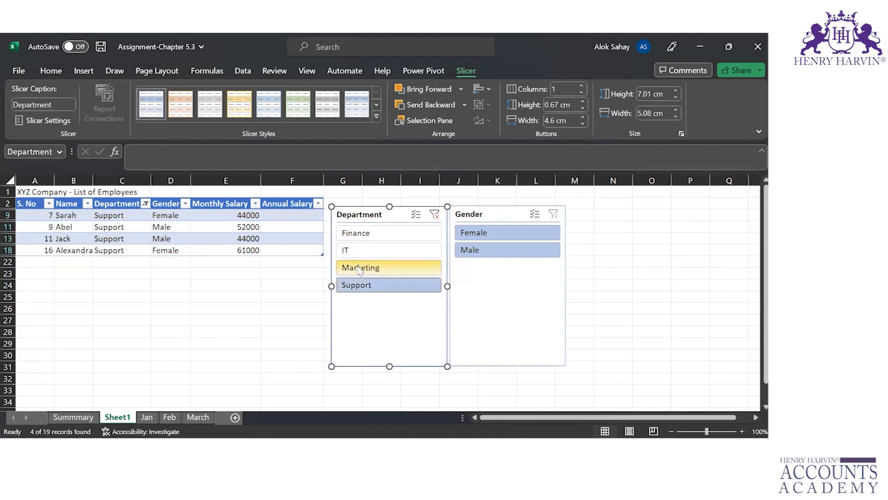
pyautogui.click(359, 270)
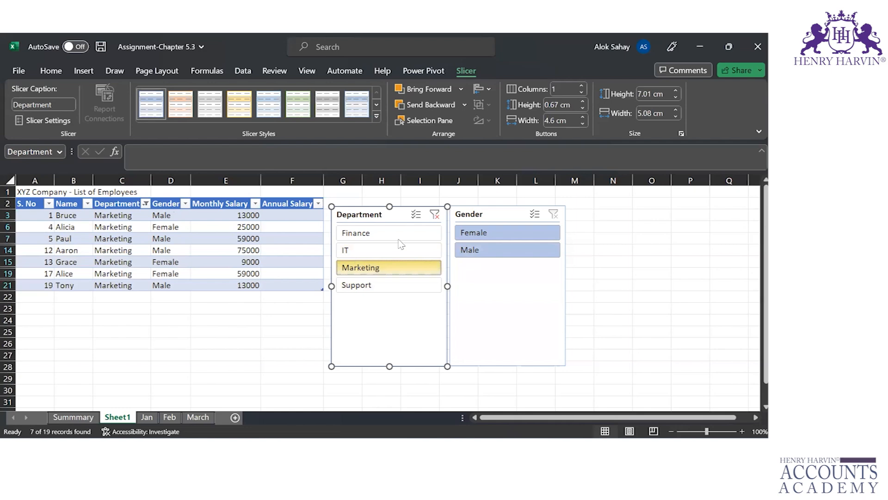
# Step: Filter the Marketing employees with the Gender slicer by Male and finally by Female
pyautogui.click(498, 239)
pyautogui.click(498, 248)
pyautogui.click(491, 235)
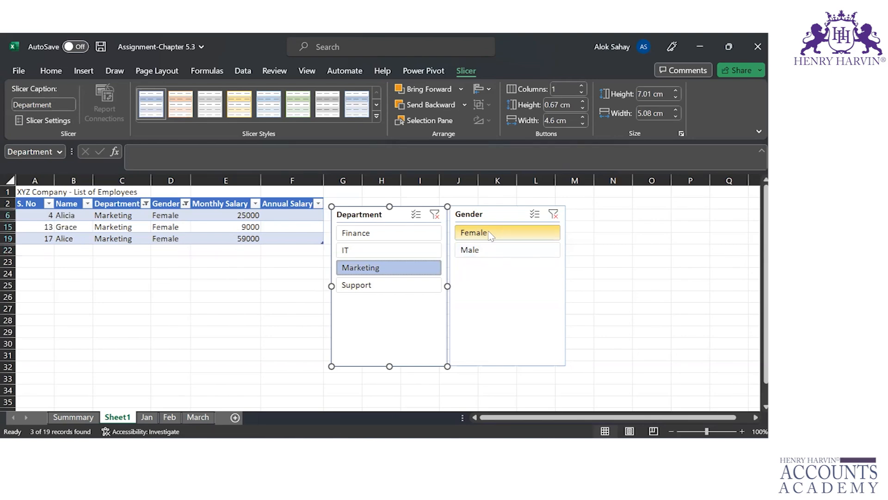
# Step: Filter the female employees by the IT, Finance and Marketing departments, and clear the filters of both slicers
pyautogui.click(375, 253)
pyautogui.click(374, 236)
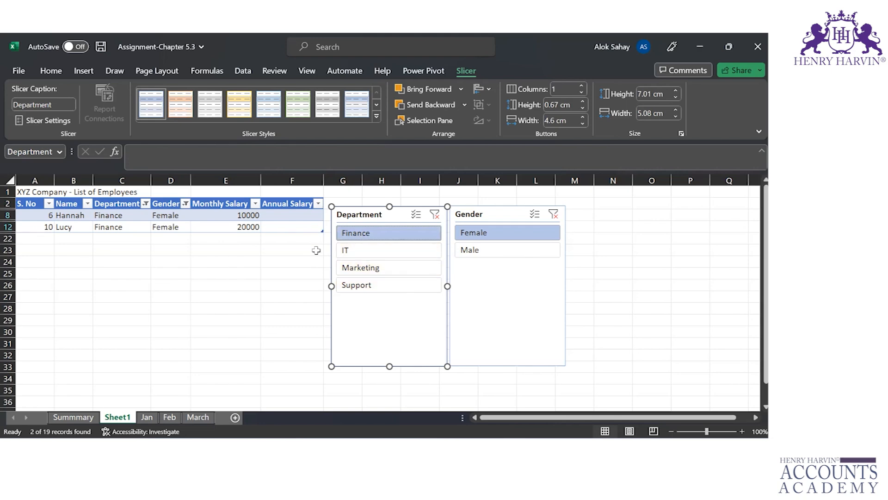
pyautogui.click(378, 272)
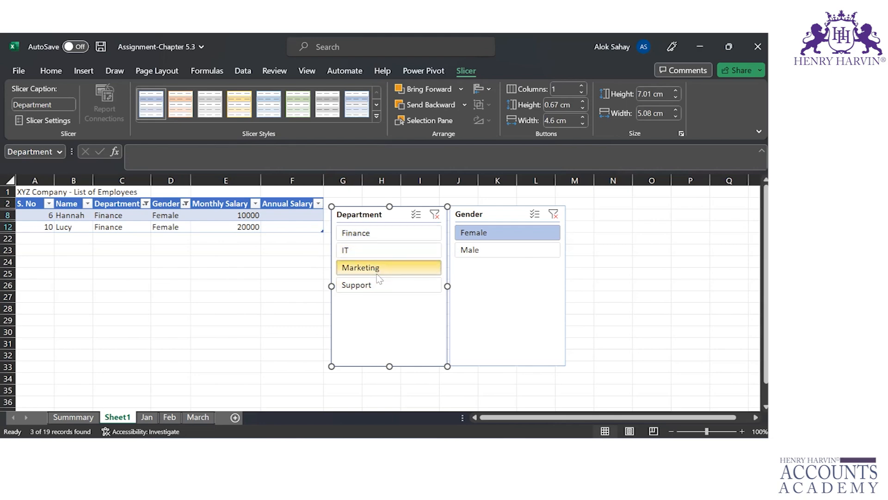
pyautogui.click(374, 246)
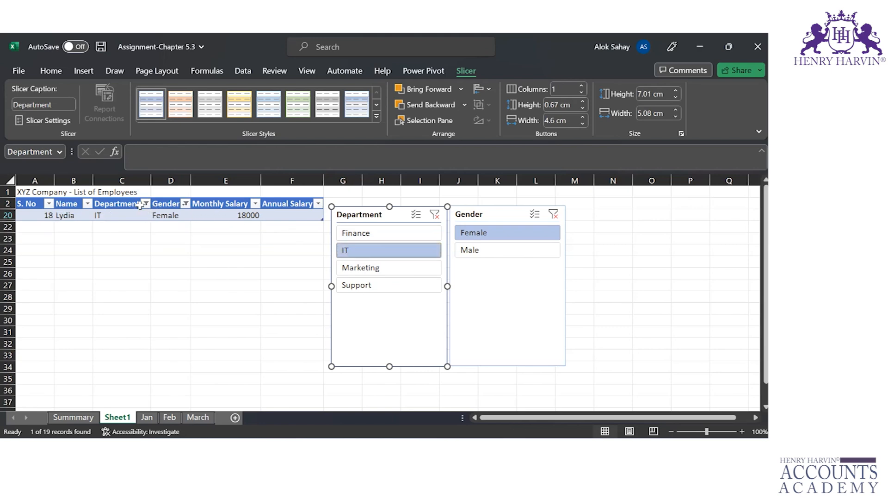
pyautogui.click(437, 216)
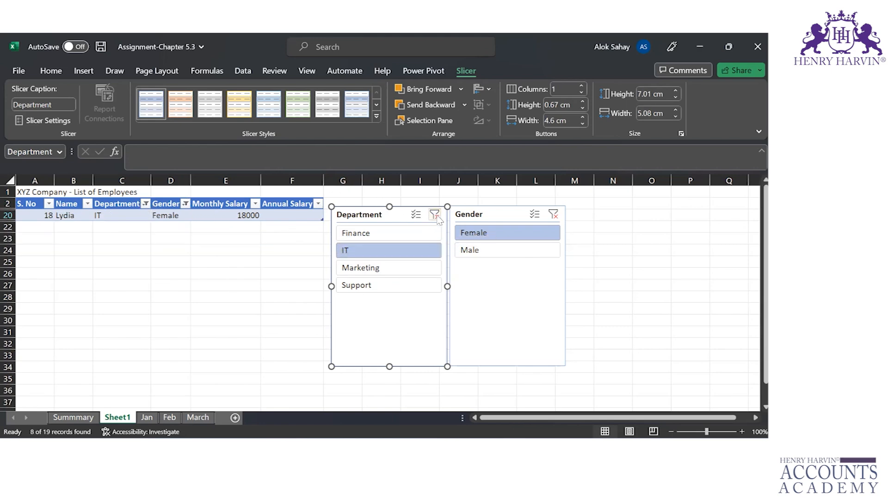
pyautogui.click(555, 216)
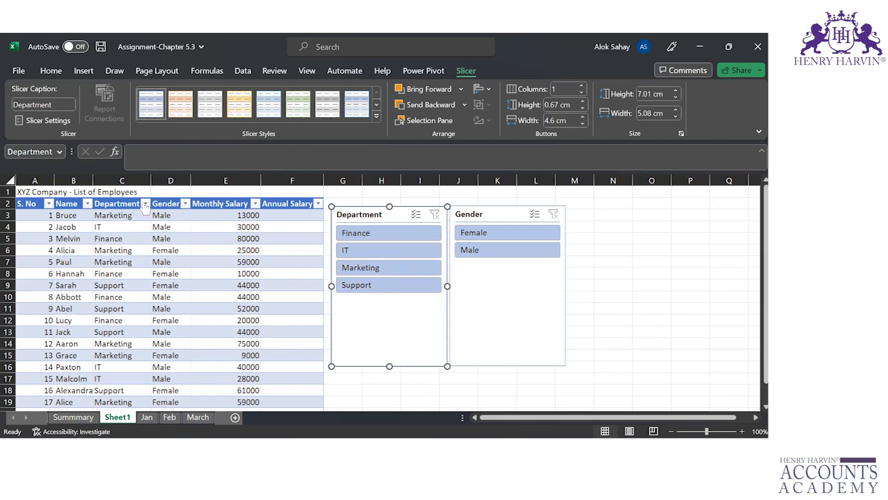
# Step: Select Finance, Marketing and Support together in the Department slicer to filter the table
pyautogui.click(366, 241)
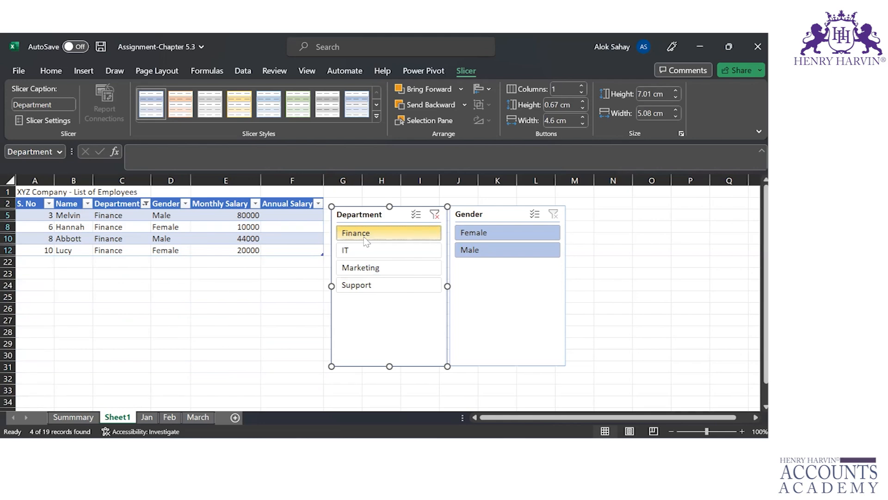
pyautogui.keyDown('ctrl'); pyautogui.click(369, 271); pyautogui.keyUp('ctrl')
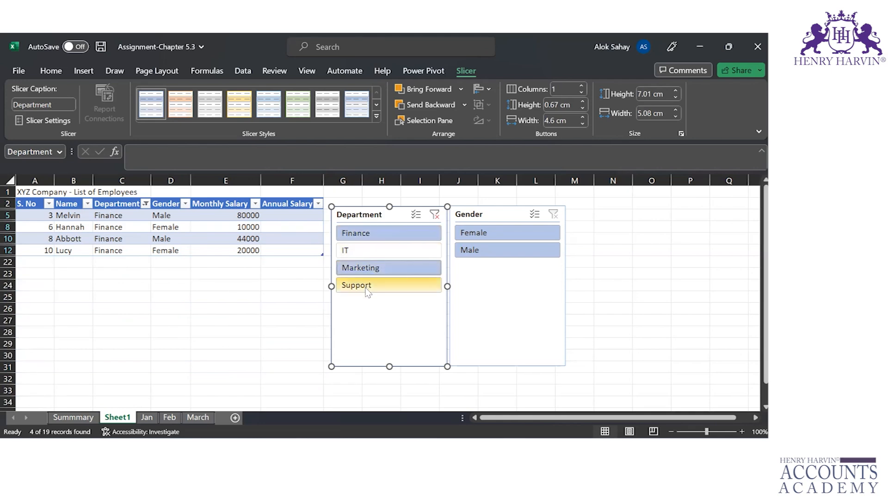
pyautogui.keyDown('ctrl'); pyautogui.click(368, 286); pyautogui.keyUp('ctrl')
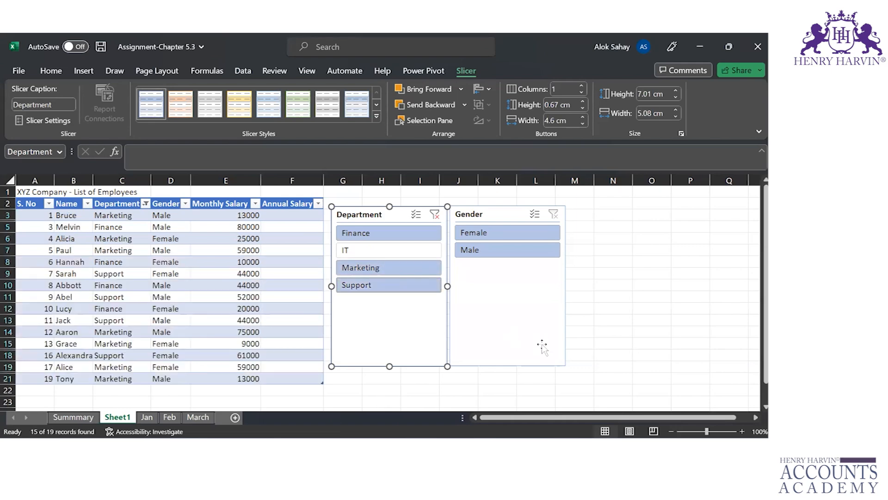
# Step: Take Female out of the Gender slicer filter and add it back, and select every department from Finance through Support
pyautogui.keyDown('ctrl'); pyautogui.click(498, 232); pyautogui.keyUp('ctrl')
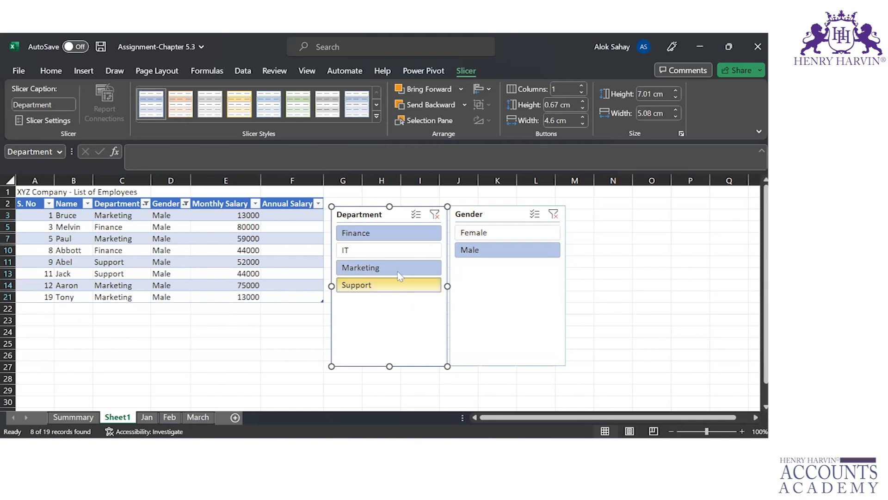
pyautogui.keyDown('ctrl'); pyautogui.click(494, 233); pyautogui.keyUp('ctrl')
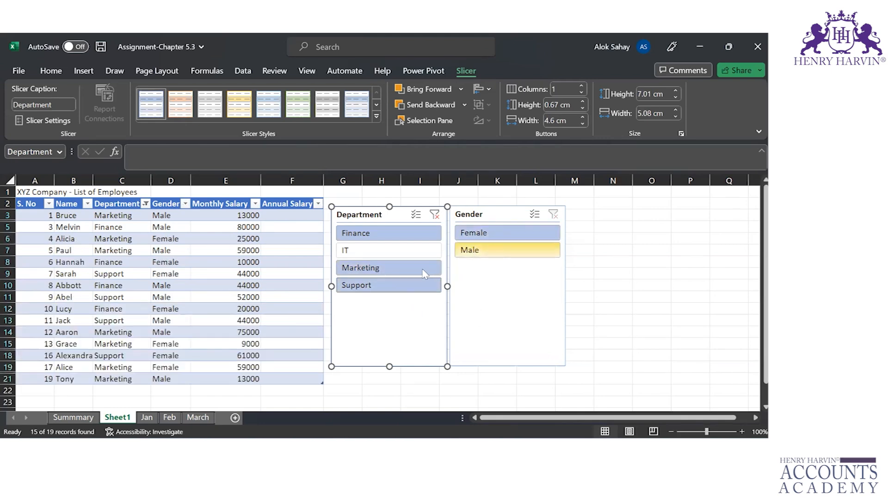
pyautogui.click(396, 232)
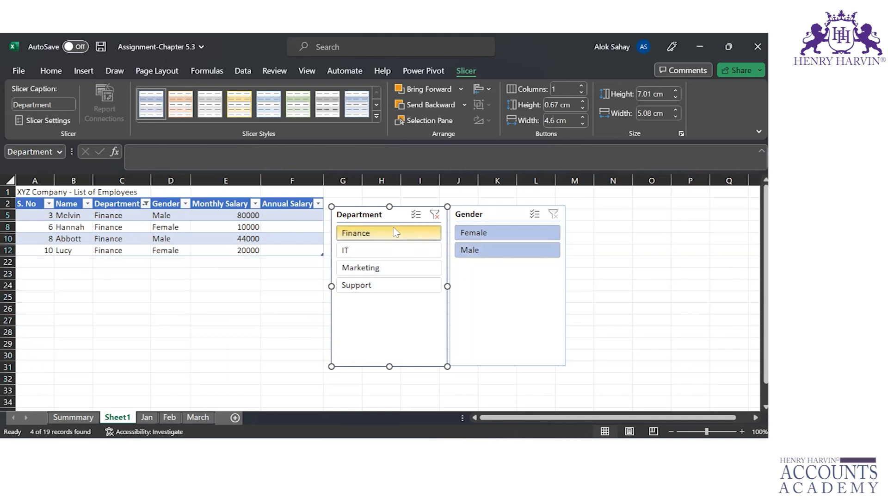
pyautogui.keyDown('shift'); pyautogui.click(391, 285); pyautogui.keyUp('shift')
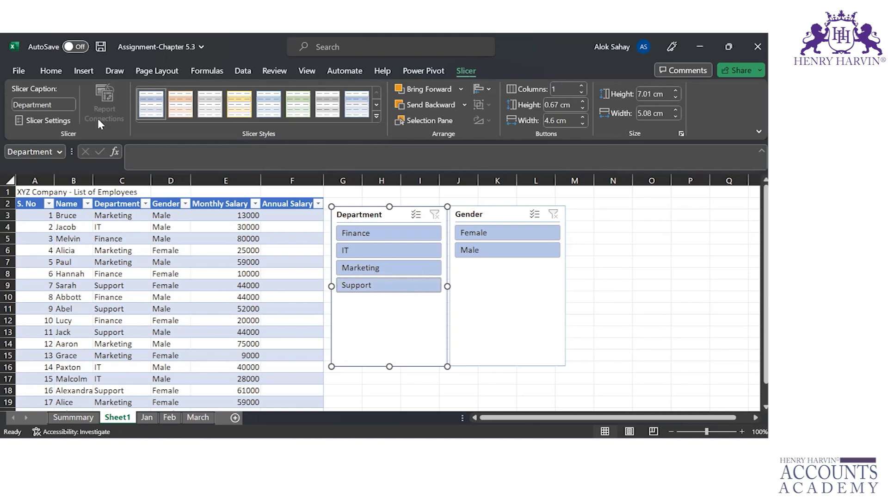
# Step: Apply the dark green slicer style to the Department slicer
pyautogui.click(377, 116)
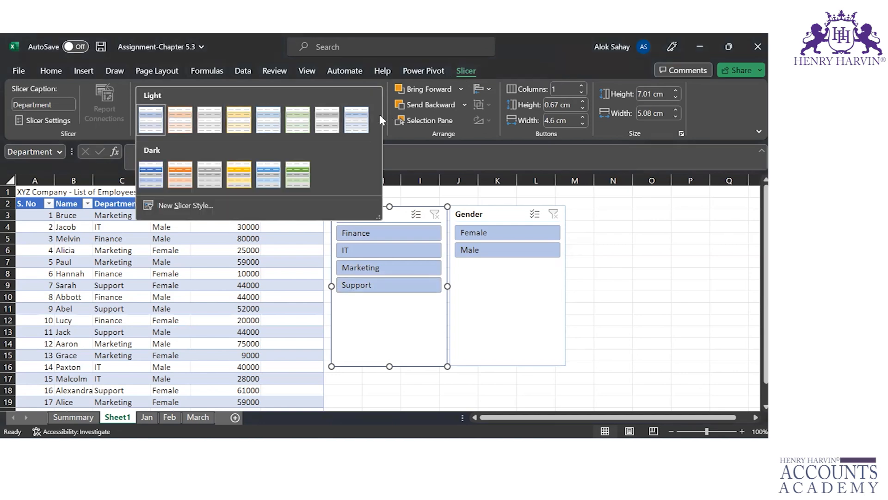
pyautogui.click(299, 175)
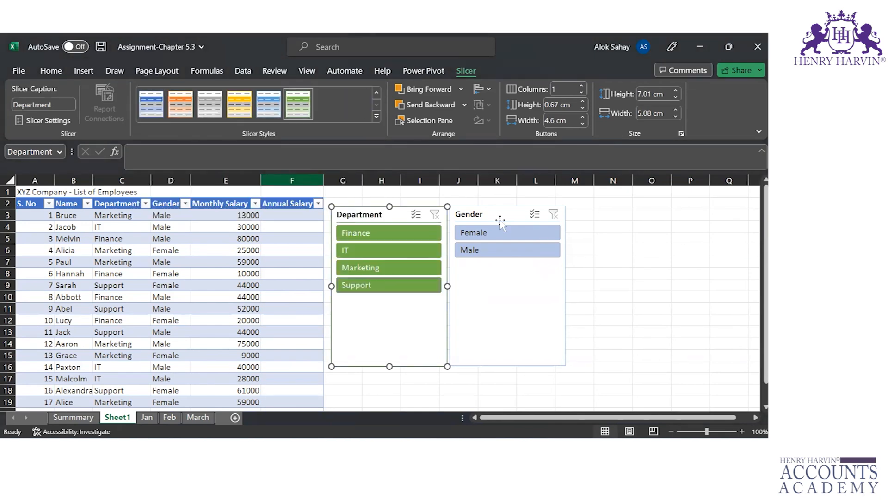
pyautogui.click(462, 89)
pyautogui.click(462, 89)
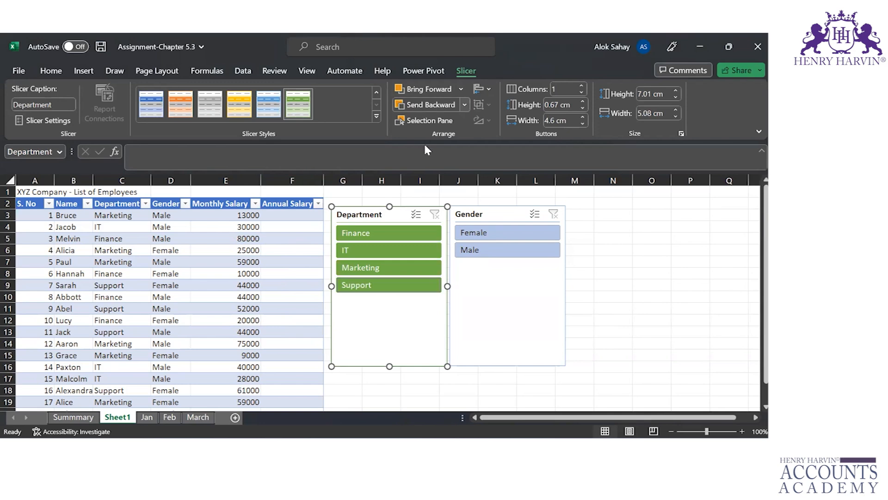
# Step: Move the Gender slicer so it overlaps the Department slicer, and bring the Department slicer forward over it
pyautogui.click(463, 216)
pyautogui.moveTo(462, 216); pyautogui.dragTo(365, 215)
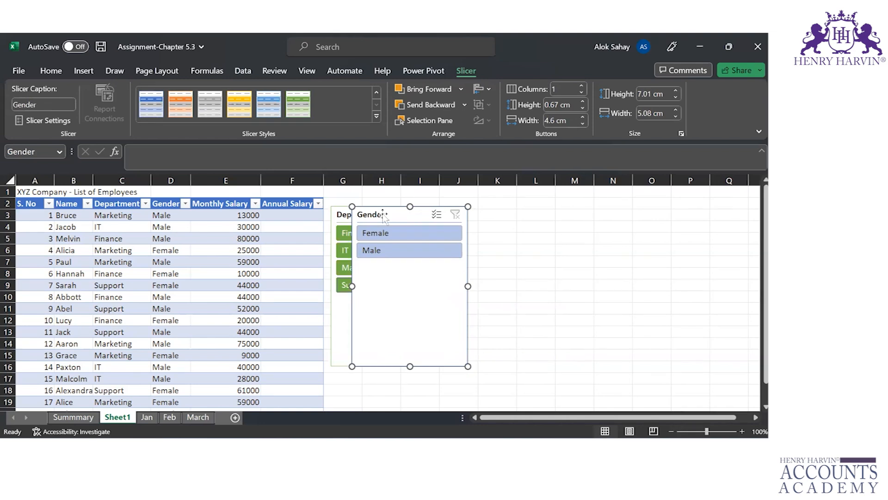
pyautogui.click(346, 217)
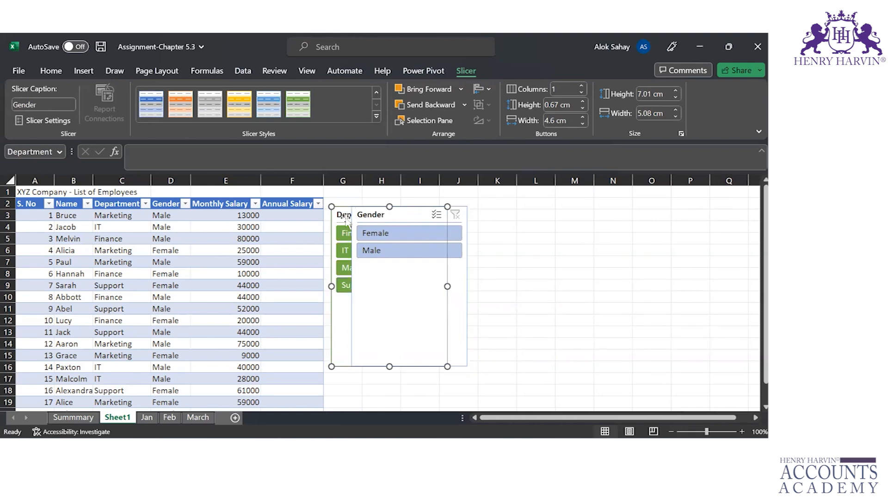
pyautogui.click(461, 89)
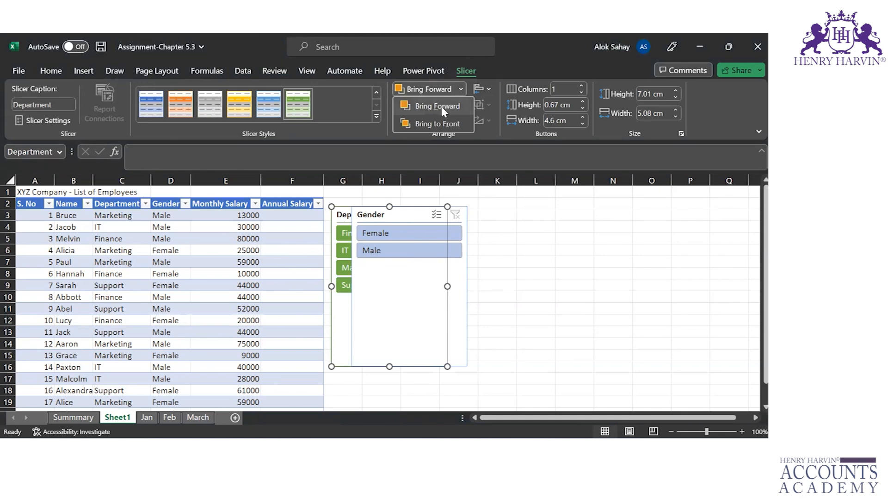
pyautogui.click(441, 106)
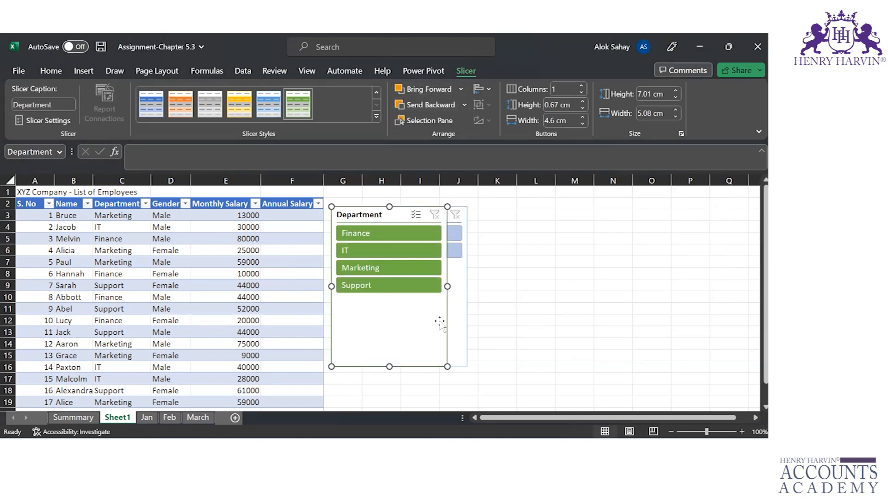
# Step: List the slicers with Selection Pane, reorder Gender above Department and back, and select each one in turn
pyautogui.click(430, 121)
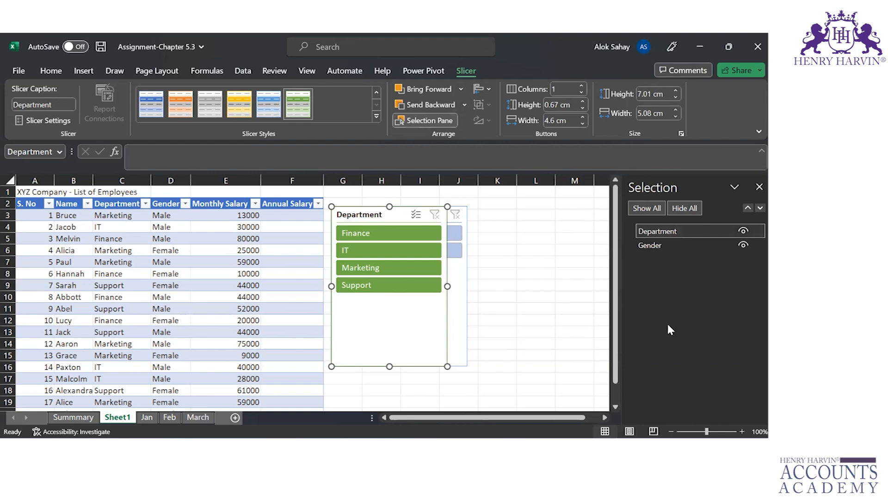
pyautogui.moveTo(659, 245); pyautogui.dragTo(656, 227)
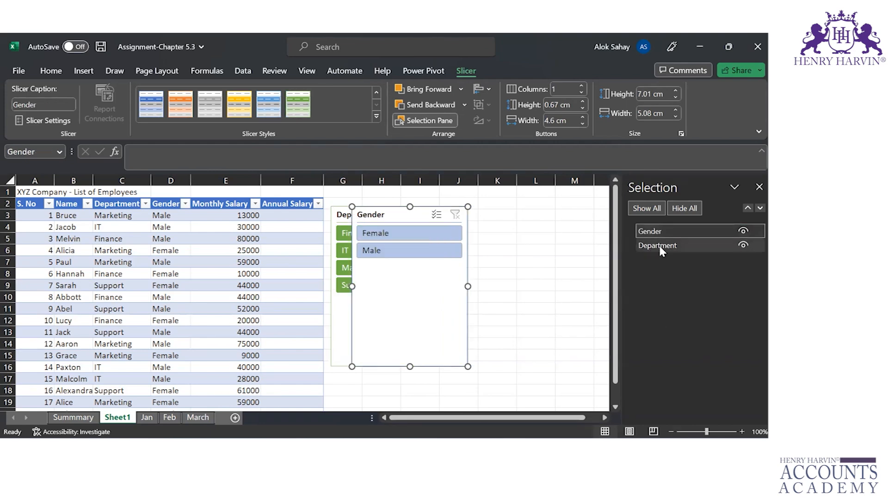
pyautogui.moveTo(660, 246); pyautogui.dragTo(659, 224)
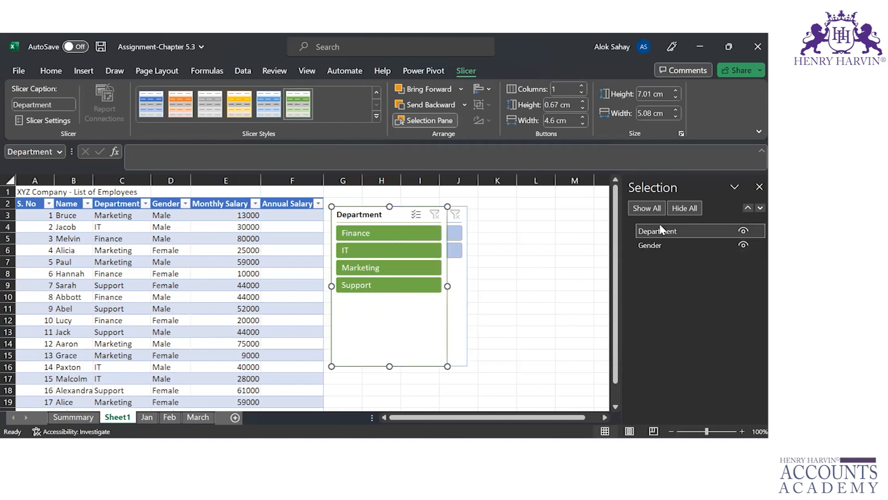
pyautogui.click(662, 243)
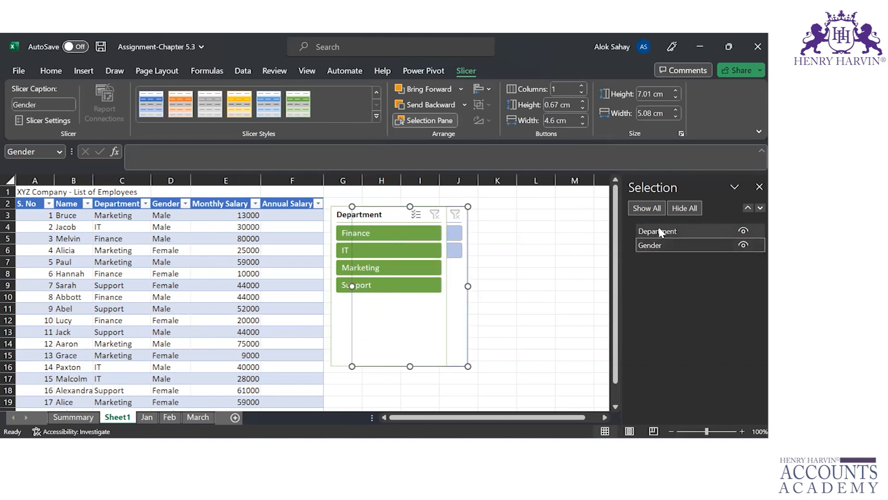
pyautogui.click(657, 225)
pyautogui.click(656, 244)
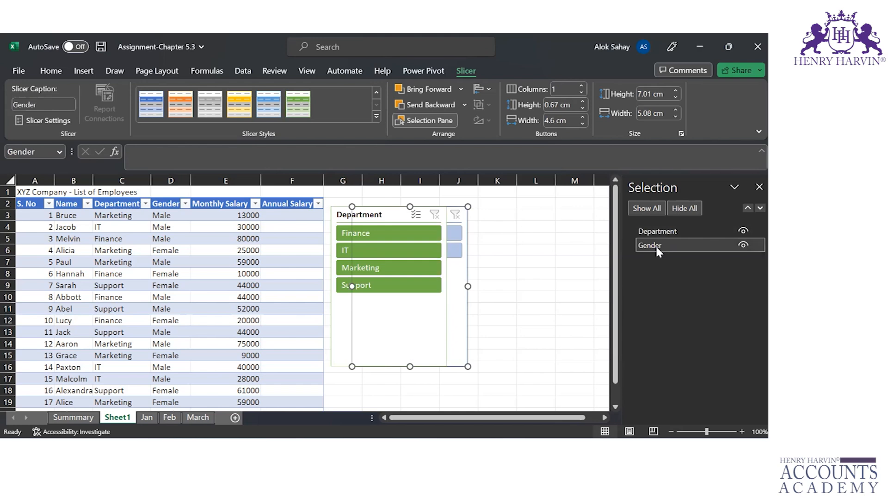
# Step: Delete the Department and Gender slicers from the sheet
pyautogui.click(382, 214)
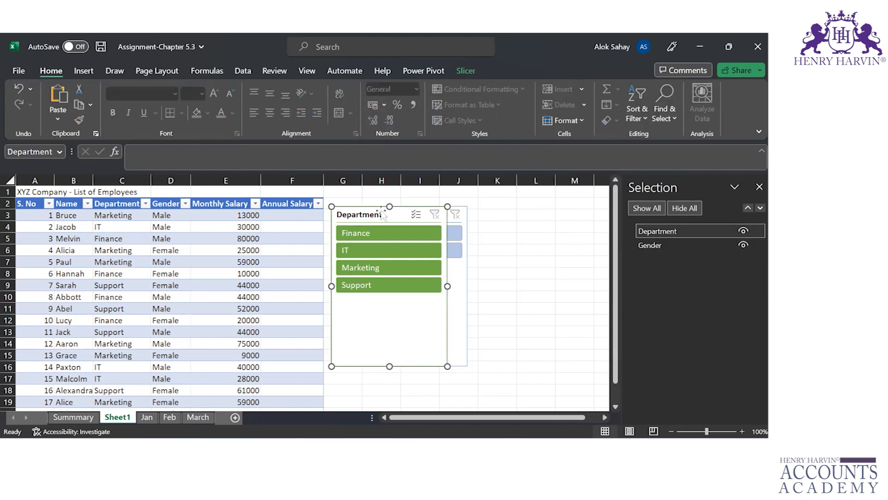
pyautogui.press('Delete')
pyautogui.click(383, 215)
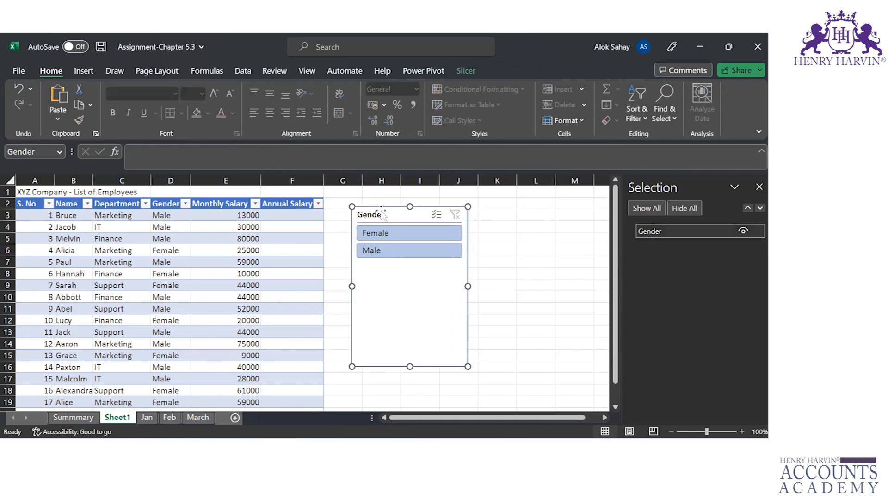
pyautogui.press('Delete')
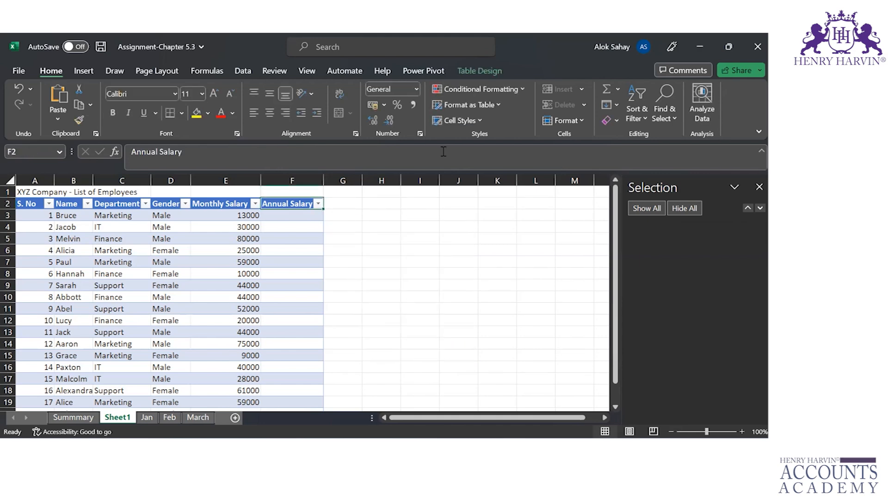
# Step: View the Export Table to SharePoint List wizard without exporting, and refresh all of the workbook's data
pyautogui.click(477, 71)
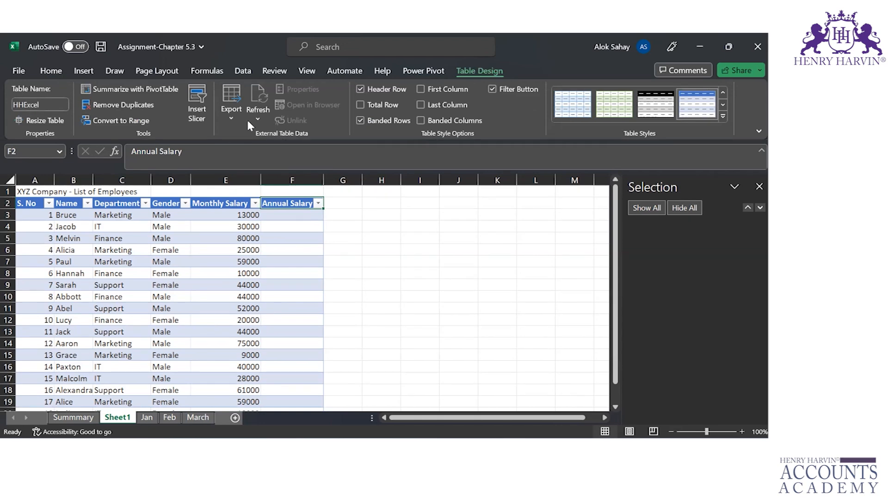
pyautogui.click(231, 115)
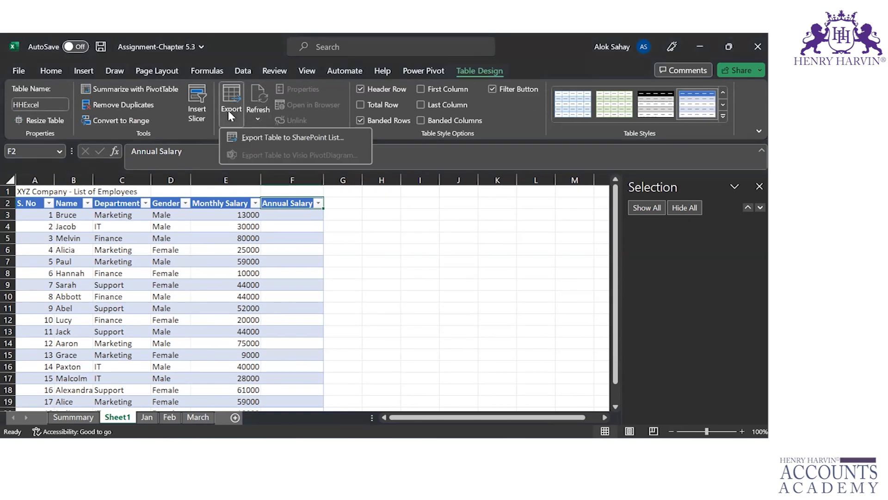
pyautogui.click(242, 135)
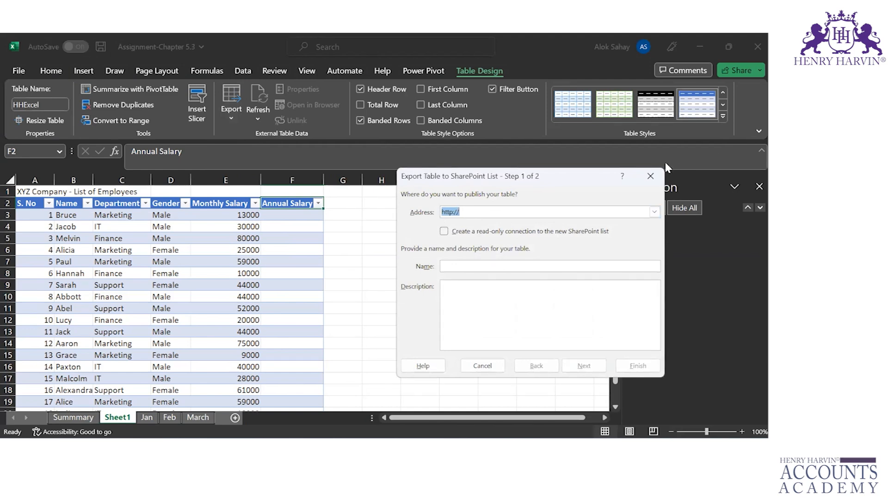
pyautogui.click(651, 175)
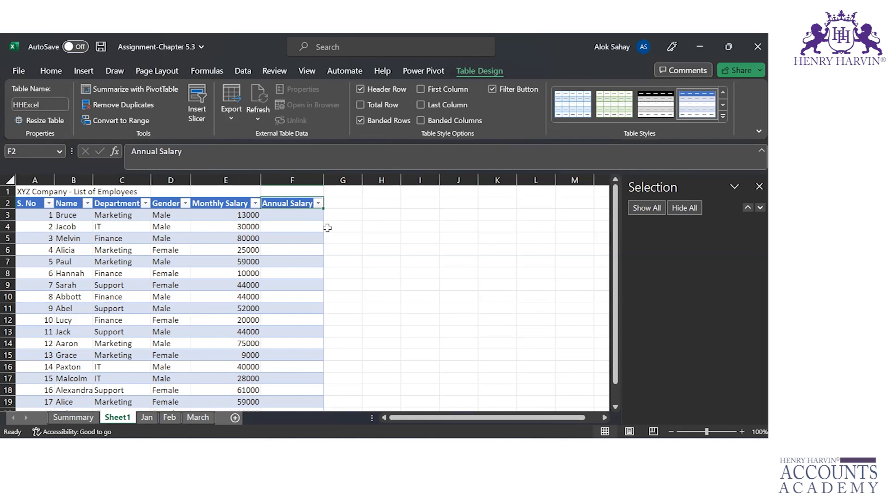
pyautogui.click(255, 113)
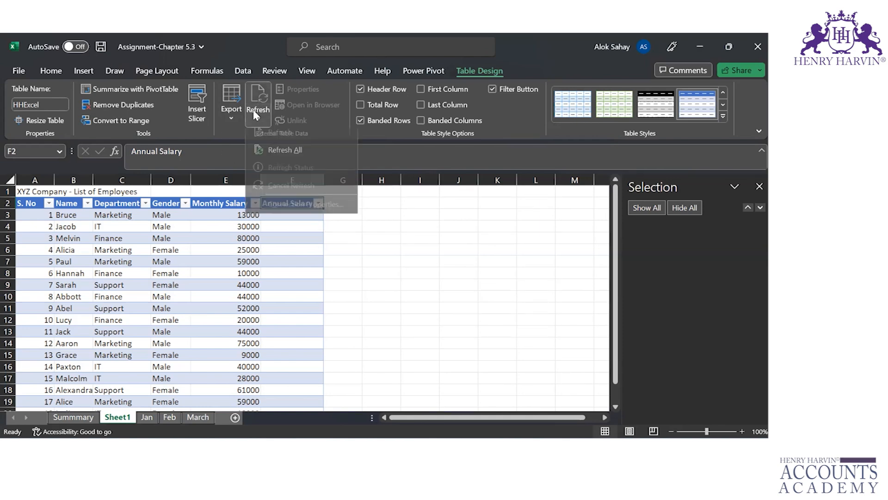
pyautogui.click(273, 155)
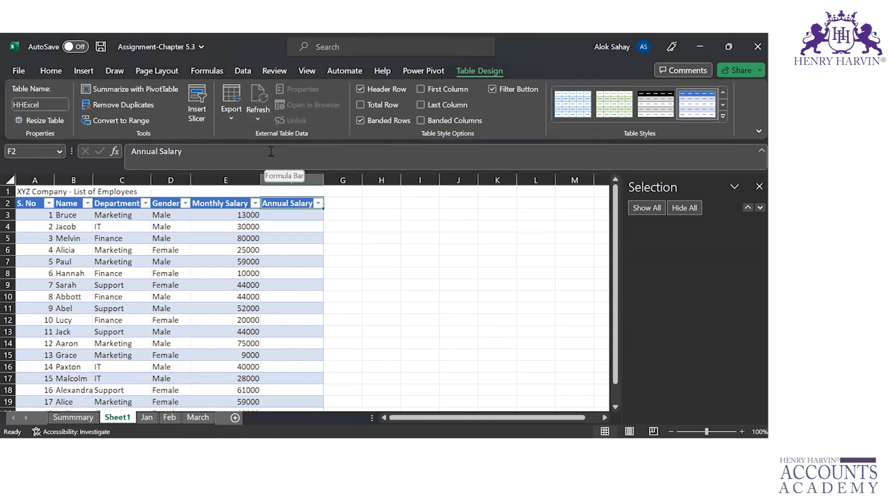
# Step: Fill the Annual Salary column with the formula =[@[Monthly Salary ]]*12, entered in cell F3
pyautogui.click(292, 216)
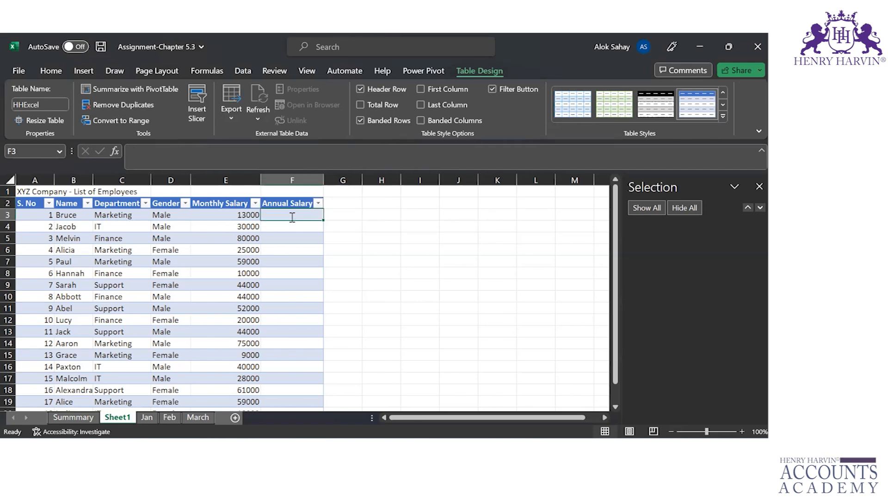
pyautogui.write('=')
pyautogui.press('Left')
pyautogui.write('*12')
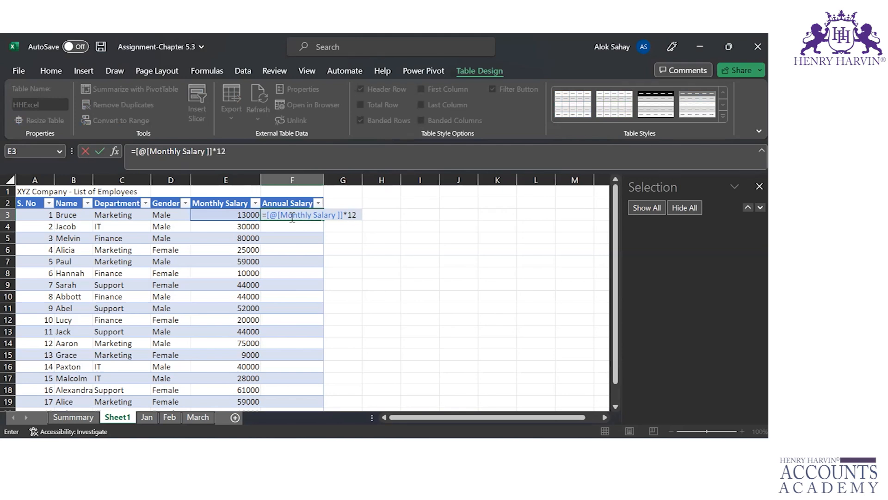
pyautogui.press('Return')
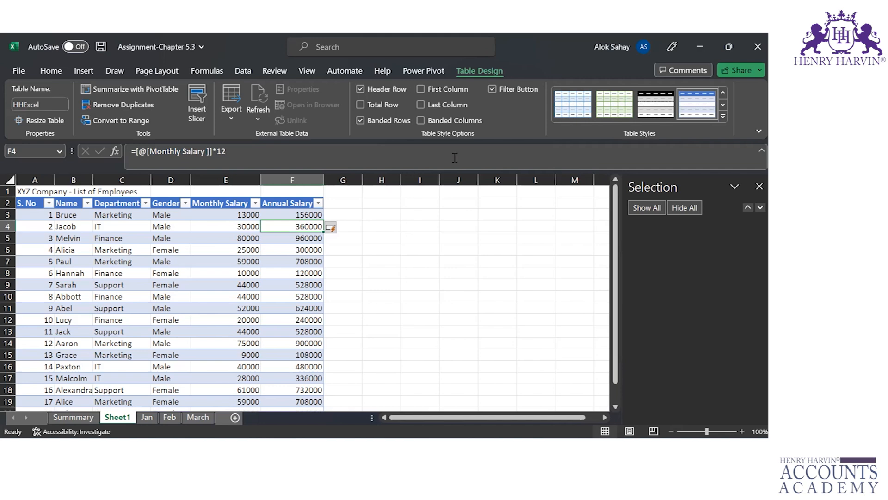
# Step: Add a total row to the employee table and remove it again
pyautogui.click(356, 105)
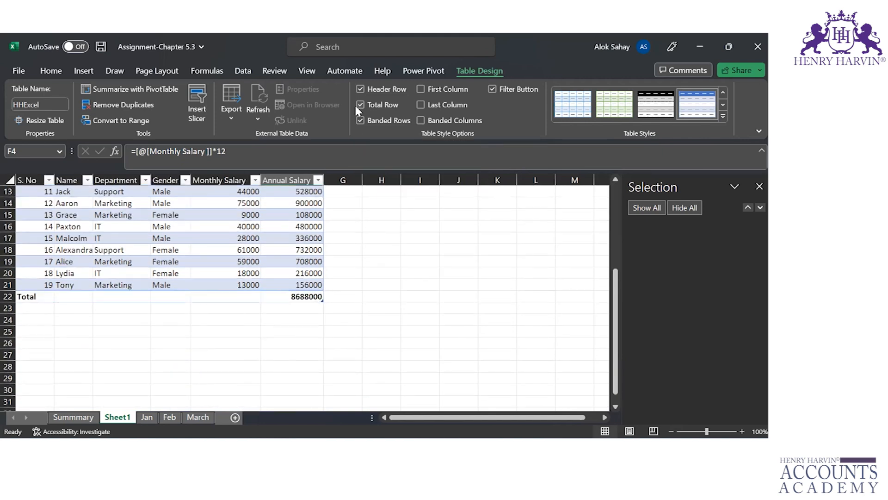
pyautogui.click(356, 105)
# Step: Turn off the table's banded rows, and try banded columns on and off
pyautogui.click(360, 121)
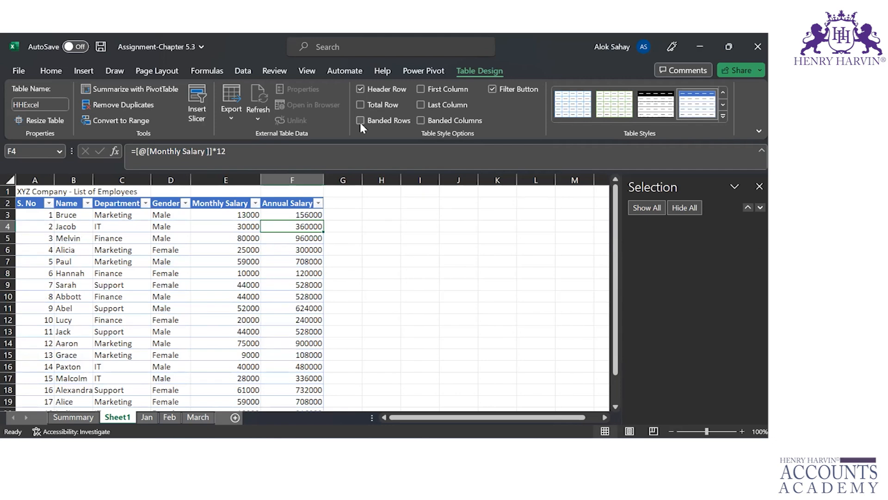
pyautogui.click(360, 121)
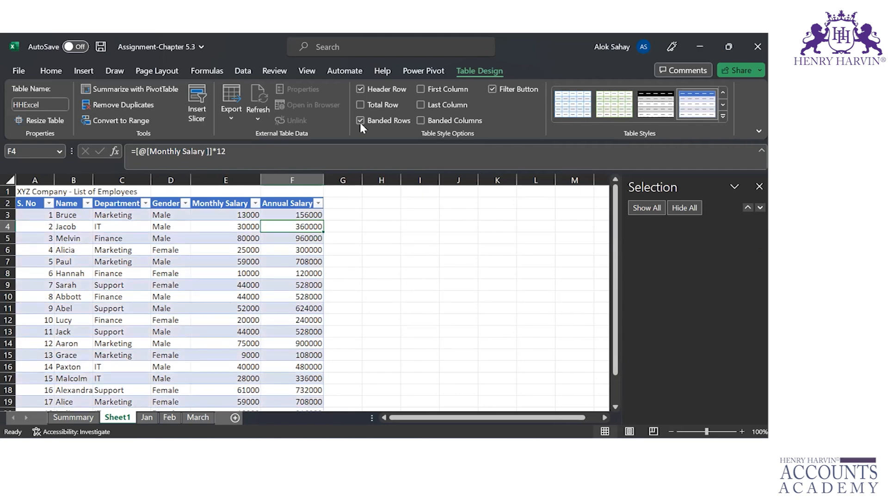
pyautogui.click(360, 121)
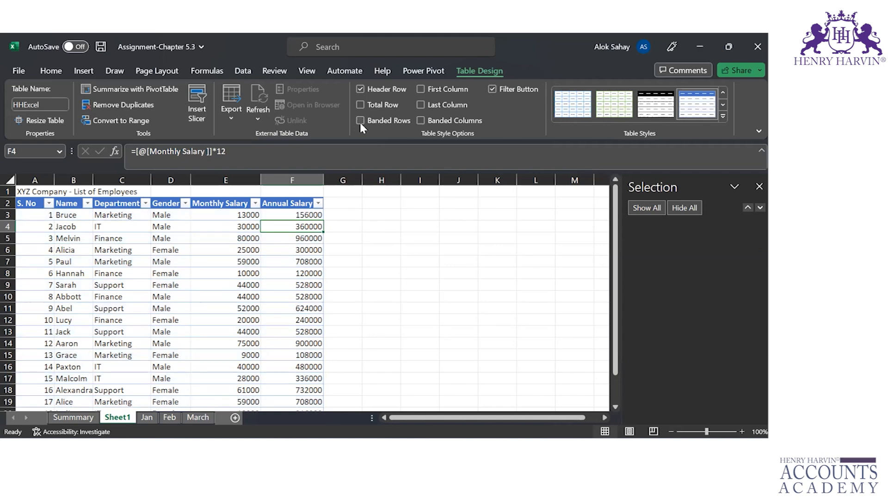
pyautogui.click(426, 121)
pyautogui.click(426, 121)
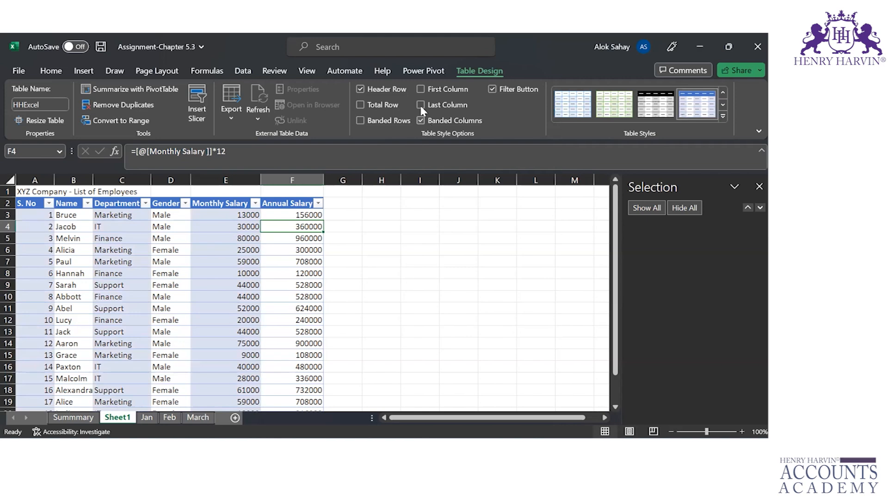
# Step: Emphasize the table's first and last columns, and hide the filter buttons in the header row
pyautogui.click(420, 105)
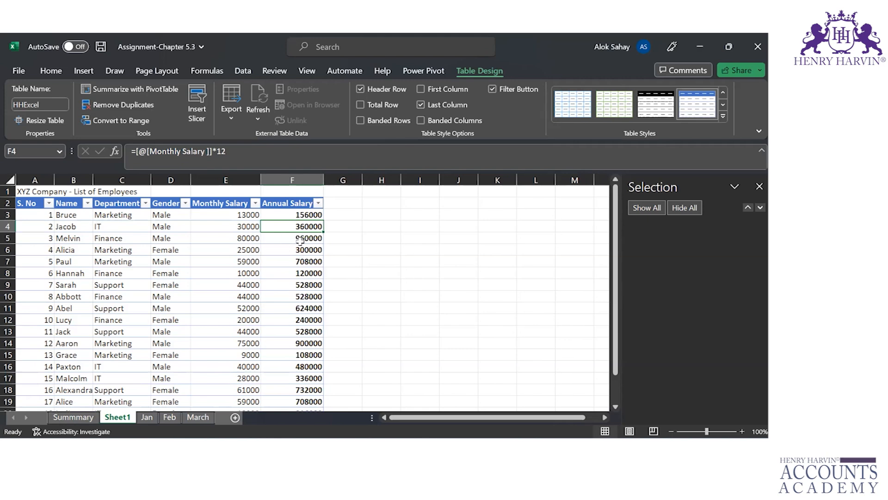
pyautogui.click(422, 105)
pyautogui.click(422, 105)
pyautogui.click(420, 91)
pyautogui.click(491, 88)
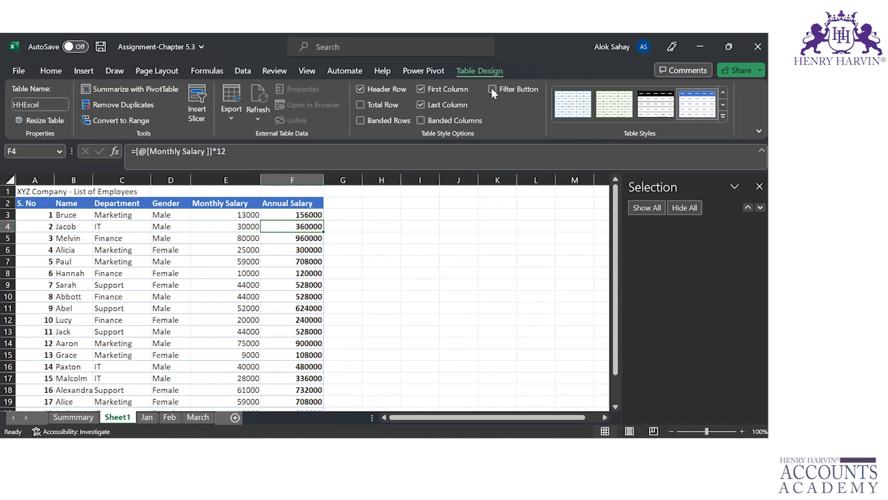
# Step: Show the table header's filter buttons again and remove the emphasis from the first and last columns
pyautogui.click(491, 88)
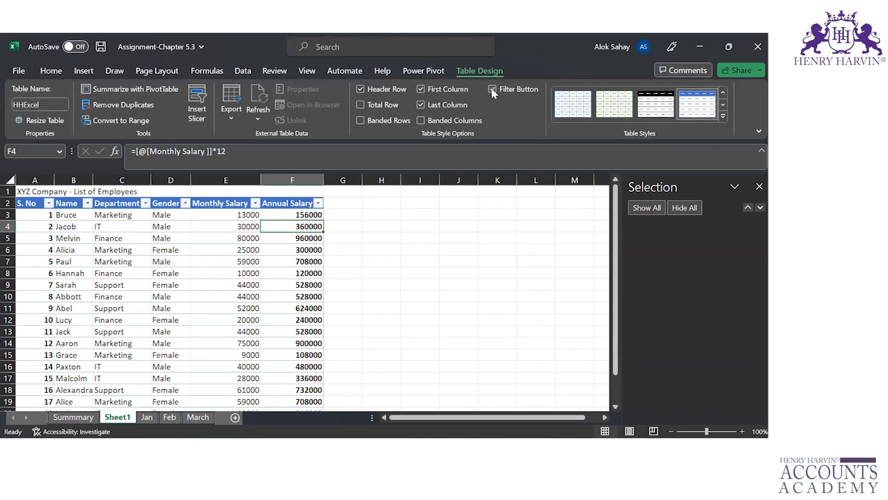
pyautogui.click(422, 106)
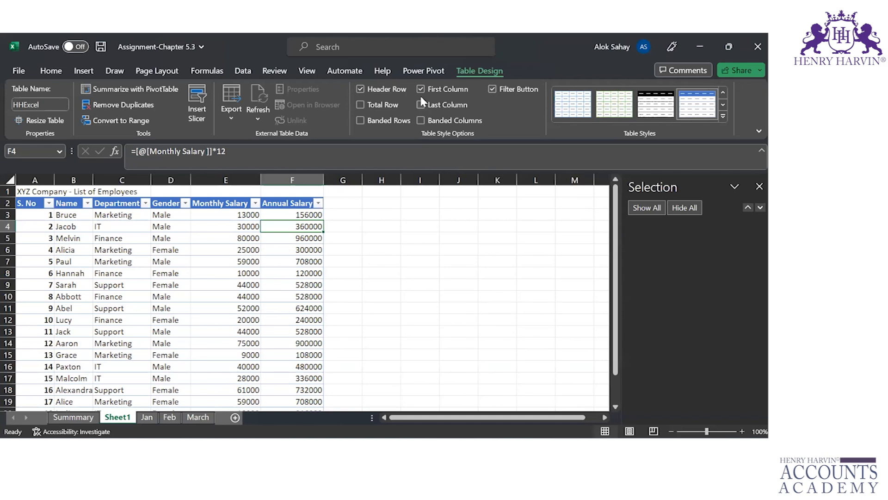
pyautogui.click(420, 90)
# Step: Apply a gray Medium table style to the employee table and convert the table to a normal range
pyautogui.click(723, 116)
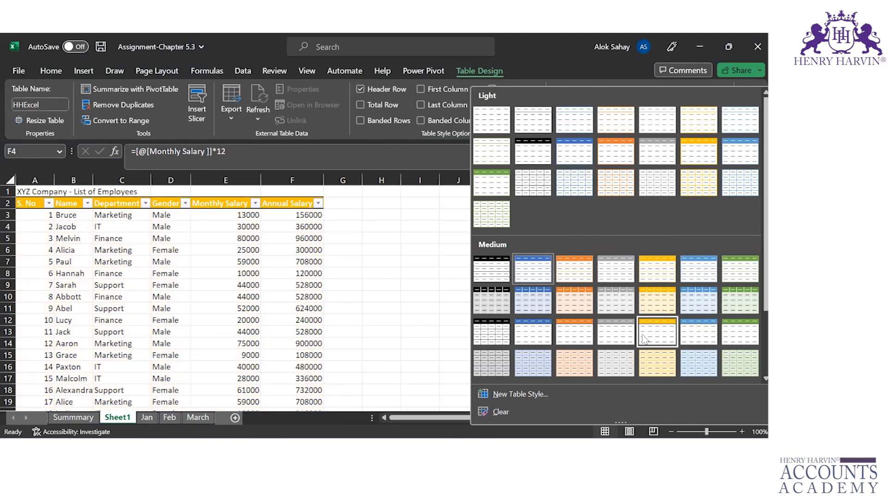
pyautogui.click(620, 344)
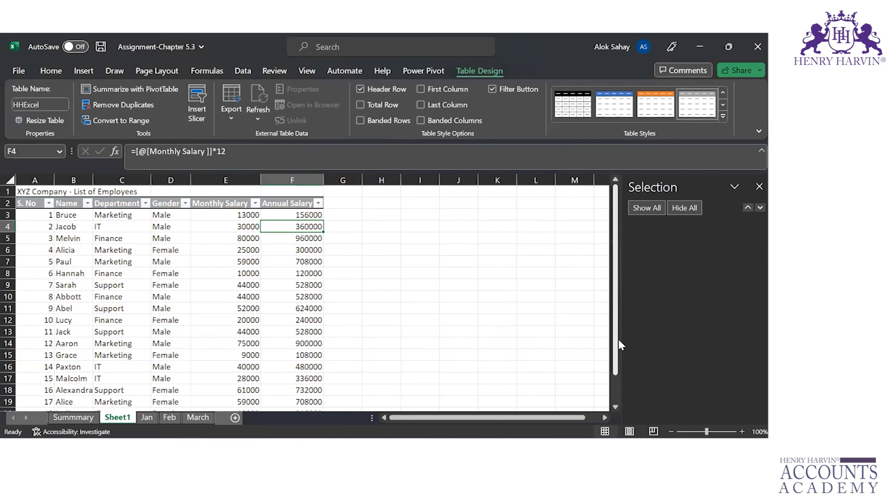
pyautogui.click(134, 121)
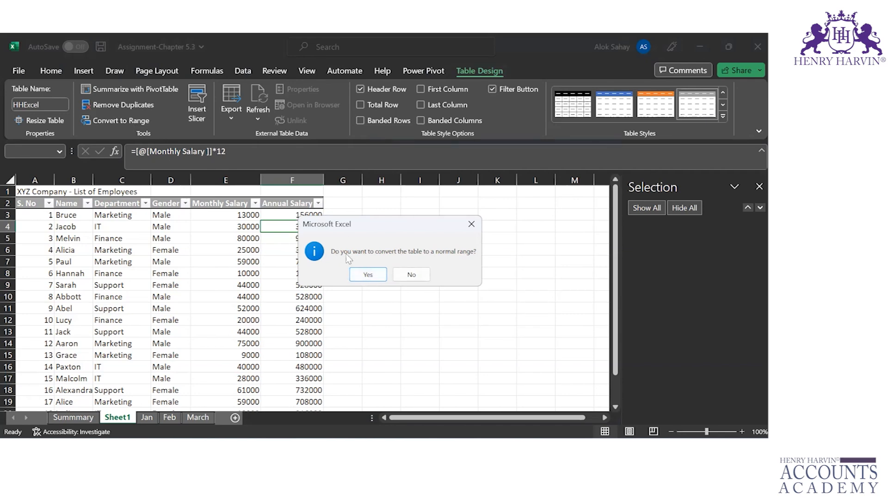
pyautogui.click(368, 274)
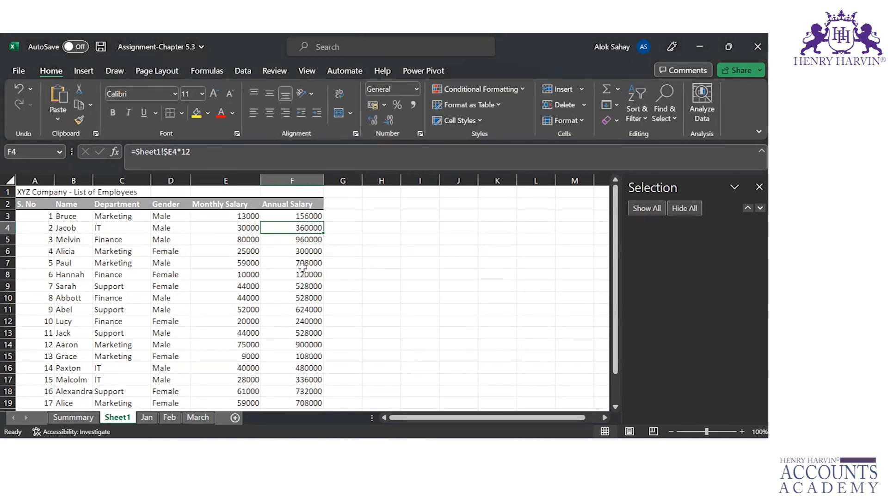
# Step: Examine the converted range from its header row to below the last employee row and back
pyautogui.click(282, 267)
pyautogui.press('Left')
pyautogui.press('Left')
pyautogui.press('Left')
pyautogui.press('Left')
pyautogui.press('Left')
pyautogui.press('Up')
pyautogui.press('Up')
pyautogui.press('Up')
pyautogui.press('Up')
pyautogui.press('Up')
pyautogui.press('Up')
pyautogui.press('Down')
pyautogui.press('Down')
pyautogui.press('Down')
pyautogui.press('Down')
pyautogui.press('Down')
pyautogui.press('Down')
pyautogui.press('Down')
pyautogui.press('Down')
pyautogui.press('Down')
pyautogui.press('Down')
pyautogui.press('Down')
pyautogui.press('Down')
pyautogui.press('Down')
pyautogui.press('Down')
pyautogui.press('Down')
pyautogui.press('Down')
pyautogui.press('Down')
pyautogui.press('Down')
pyautogui.press('Down')
pyautogui.press('Down')
pyautogui.press('Down')
pyautogui.press('Down')
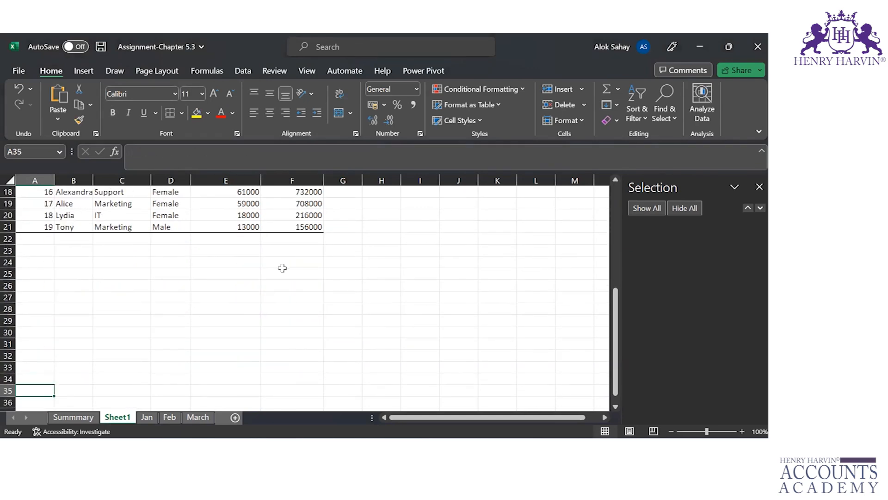
pyautogui.press('Up')
pyautogui.press('Up')
pyautogui.press('Up')
pyautogui.press('Up')
pyautogui.press('Up')
pyautogui.press('Up')
pyautogui.press('Up')
pyautogui.press('Up')
pyautogui.press('Up')
pyautogui.press('Up')
pyautogui.press('Up')
pyautogui.press('Up')
pyautogui.press('Up')
pyautogui.press('Up')
pyautogui.press('Up')
pyautogui.press('Up')
pyautogui.press('Up')
pyautogui.press('Up')
pyautogui.press('Up')
pyautogui.press('Up')
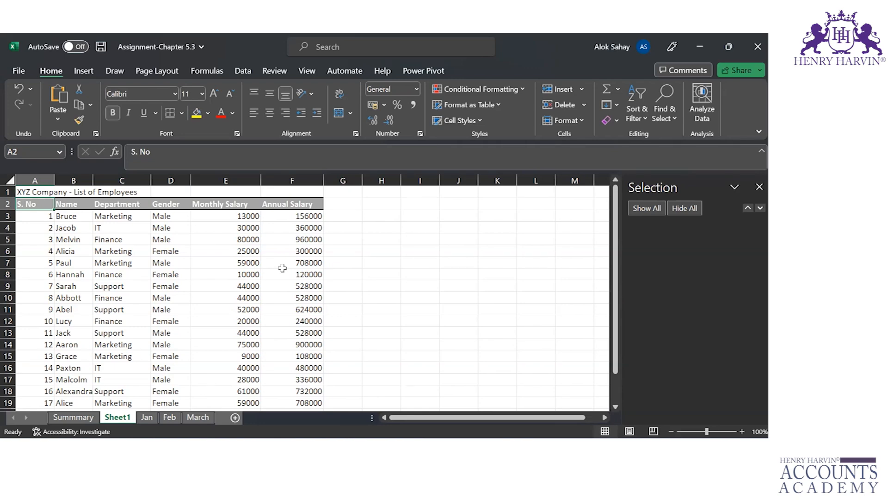
pyautogui.click(92, 69)
pyautogui.click(50, 70)
pyautogui.click(497, 102)
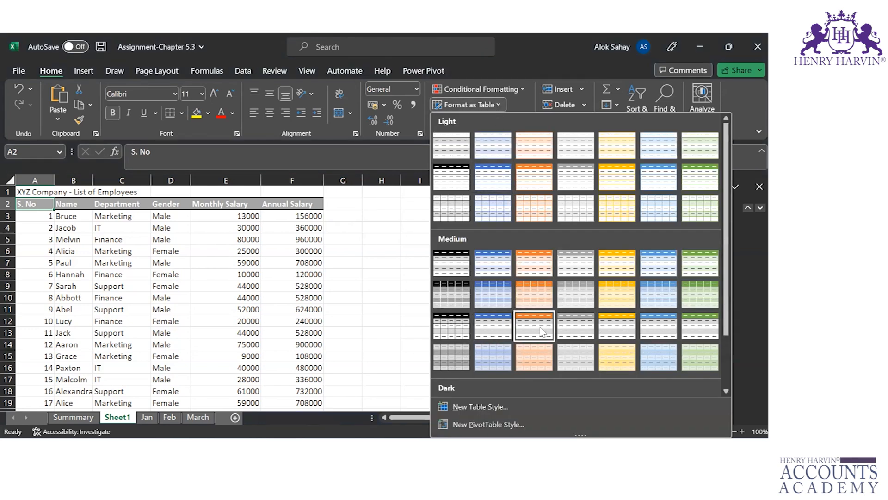
# Step: Format range A2:F21 as a table with a green Medium style and the option for existing headers turned off
pyautogui.click(31, 206)
pyautogui.hotkey('ctrl', 'shift', 'Right')
pyautogui.hotkey('ctrl', 'shift', 'Down')
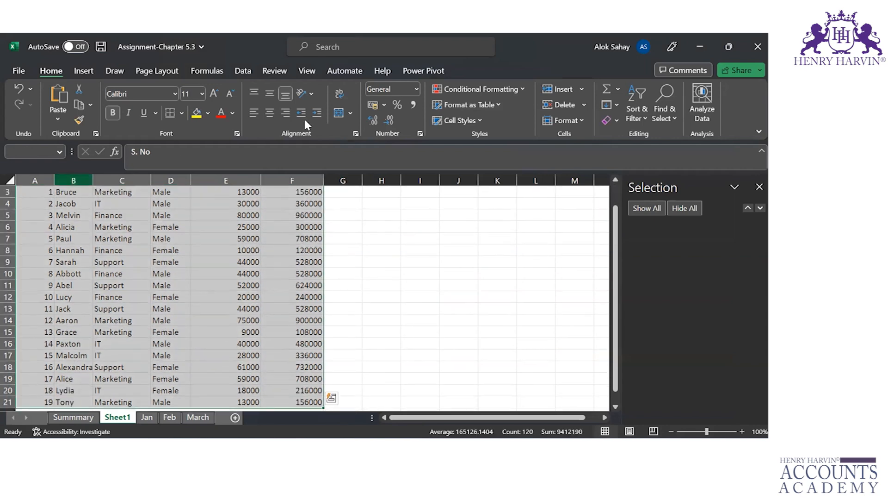
pyautogui.click(501, 105)
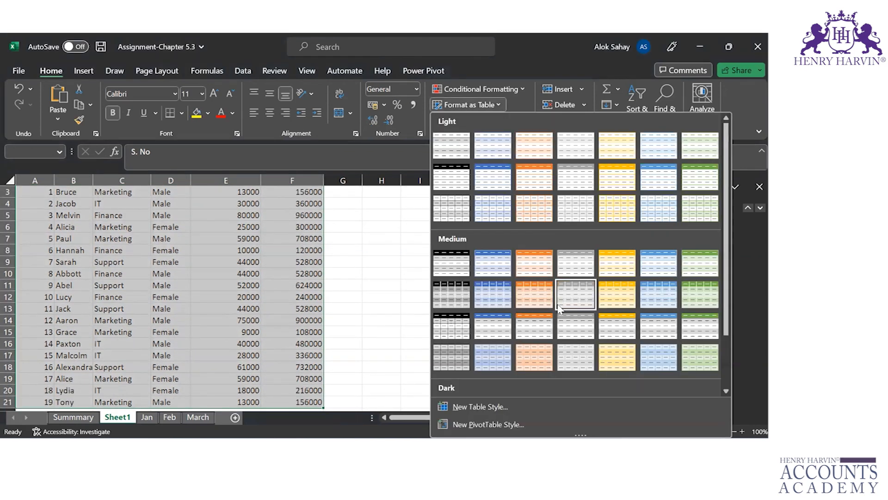
pyautogui.click(499, 318)
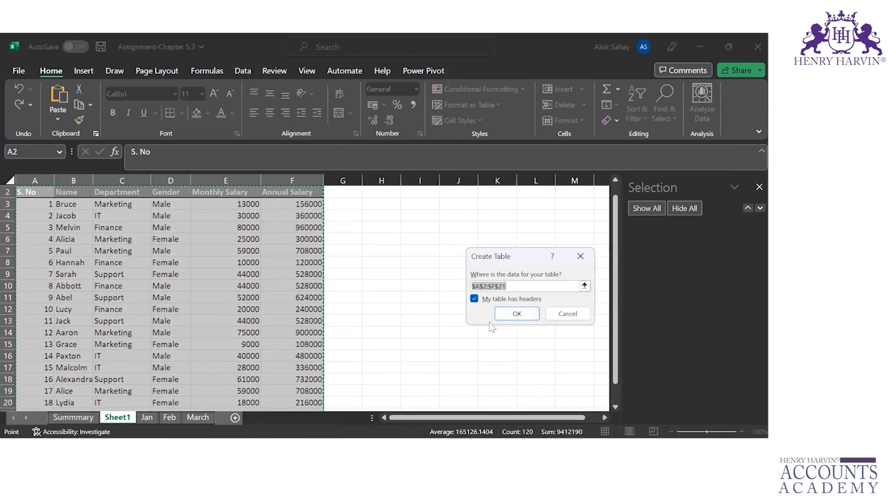
pyautogui.click(568, 313)
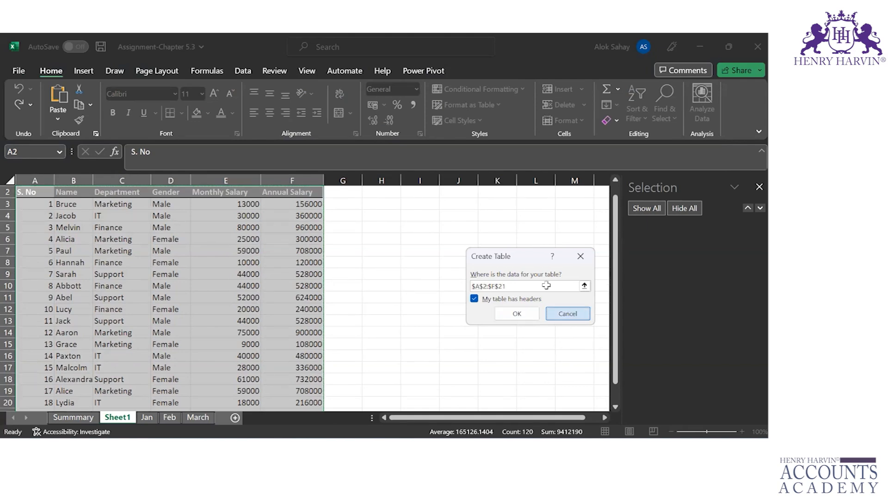
pyautogui.click(495, 106)
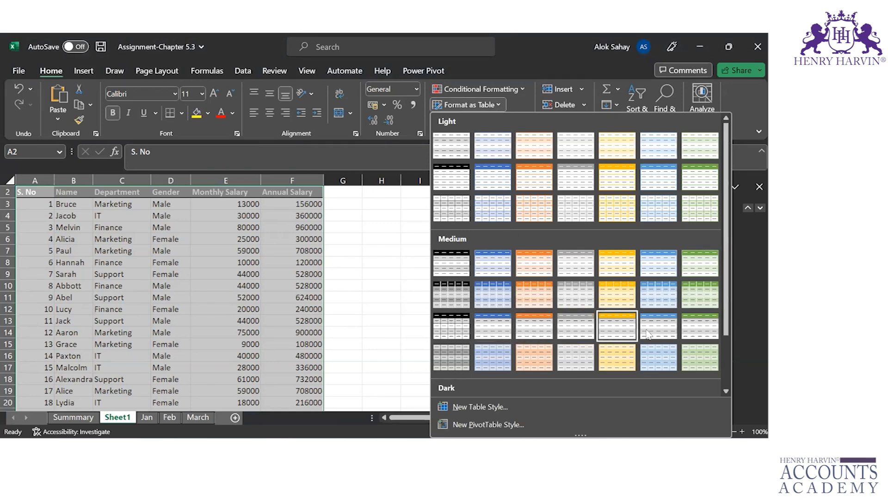
pyautogui.click(690, 329)
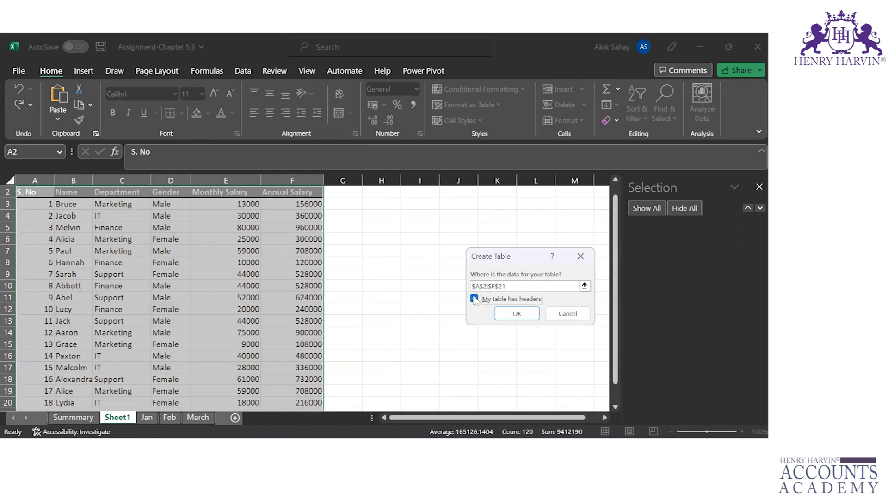
pyautogui.click(521, 316)
# Step: Inspect the new table's generated header row, the original headings below it, the first column's filter list and the table's extent
pyautogui.click(145, 290)
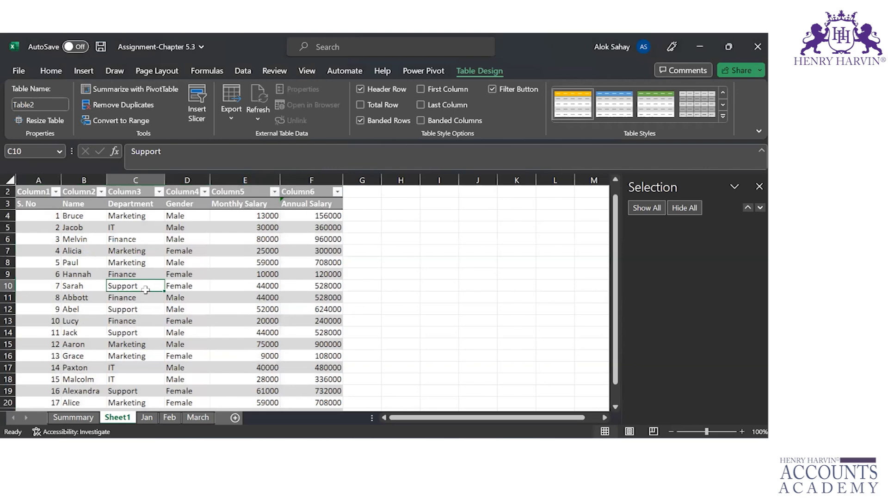
pyautogui.press('Up')
pyautogui.hotkey('ctrl', 'Up')
pyautogui.hotkey('ctrl', 'Up')
pyautogui.press('Down')
pyautogui.press('Down')
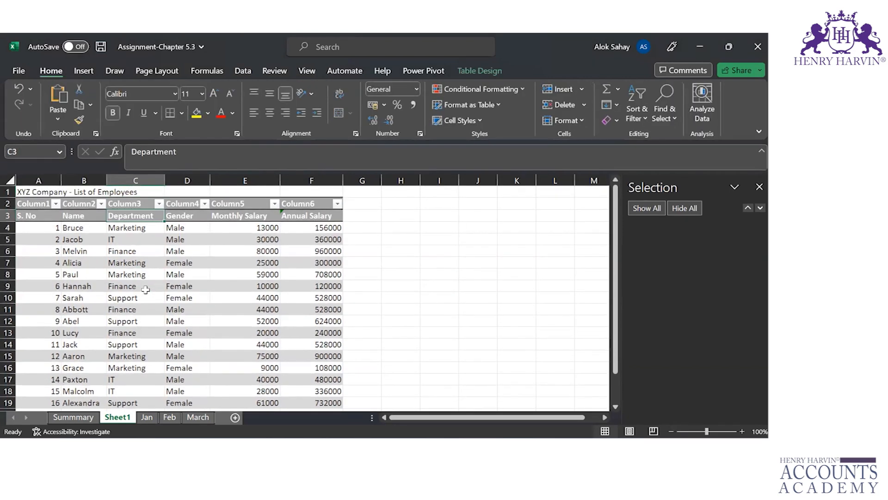
pyautogui.press('Left')
pyautogui.press('Left')
pyautogui.press('Right')
pyautogui.press('Right')
pyautogui.press('Right')
pyautogui.press('Right')
pyautogui.press('Right')
pyautogui.press('Left')
pyautogui.hotkey('ctrl', 'Left')
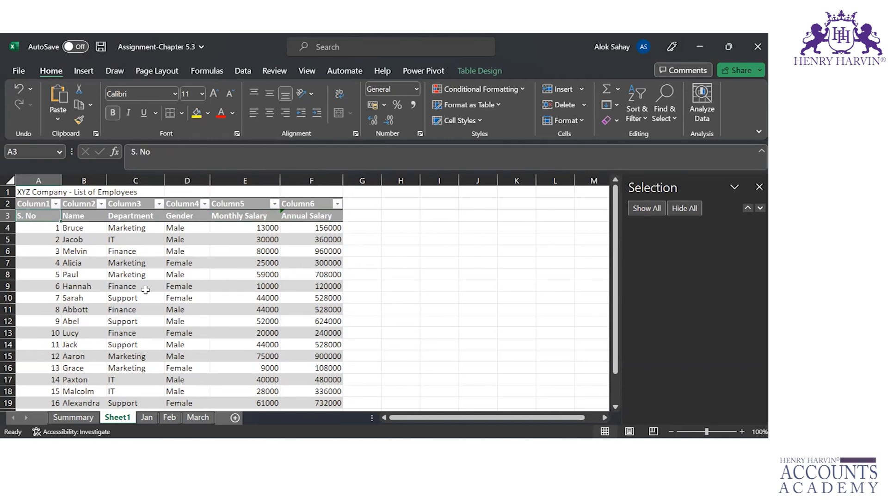
pyautogui.click(55, 205)
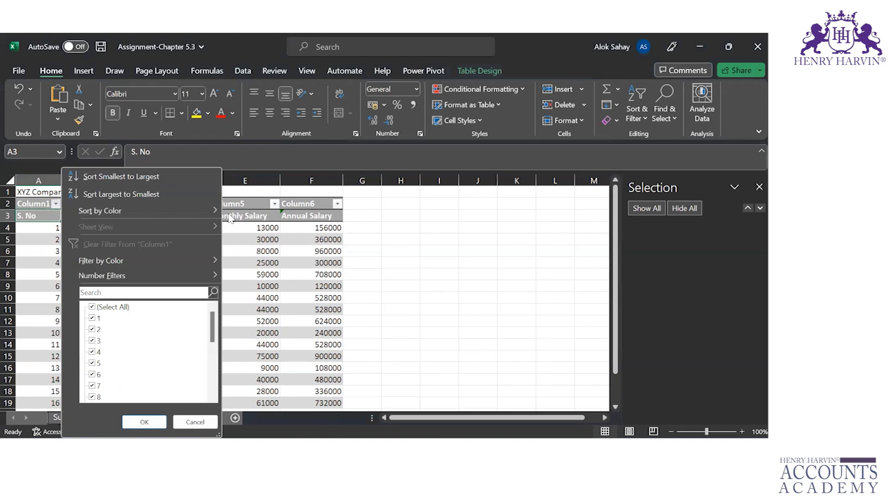
pyautogui.click(231, 218)
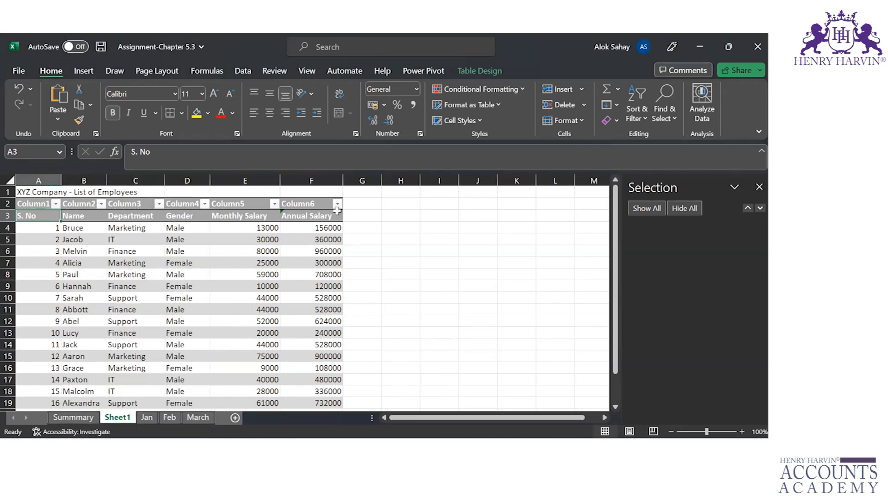
pyautogui.press('Up')
pyautogui.hotkey('ctrl', 'shift', 'Right')
pyautogui.hotkey('ctrl', 'shift', 'Down')
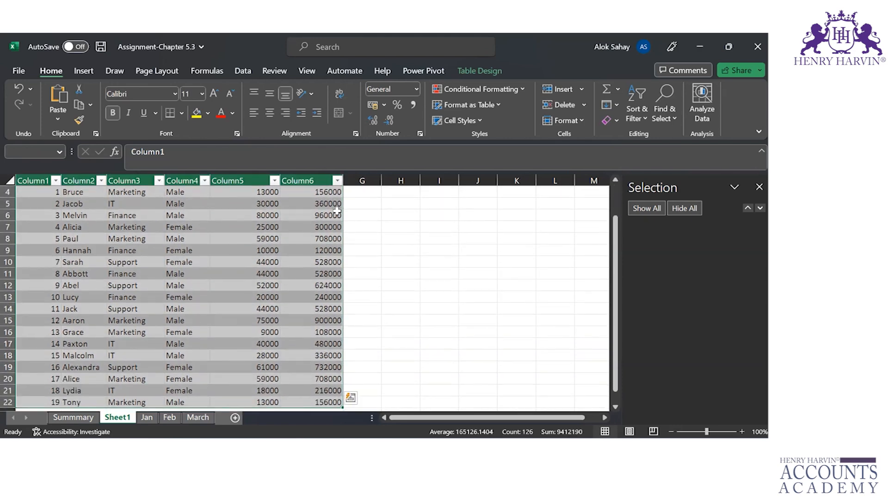
# Step: Undo the creation of the table that was made without its own headers
pyautogui.hotkey('ctrl', 'Home')
pyautogui.press('Down')
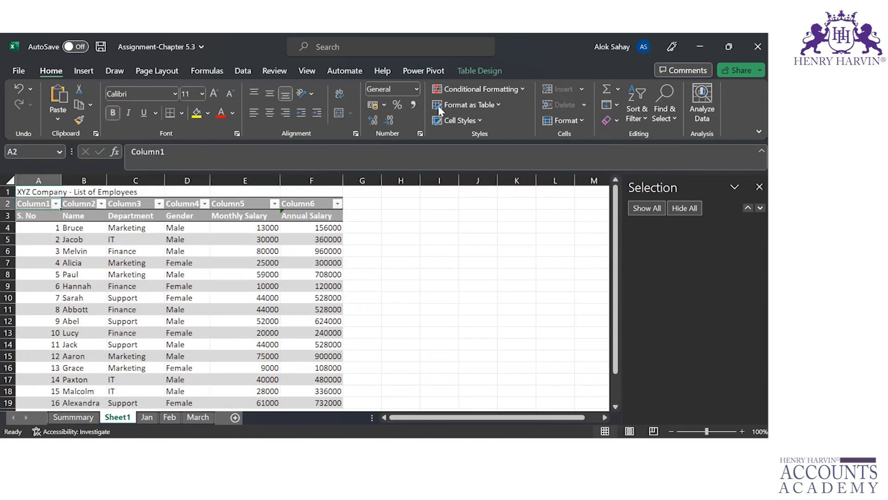
pyautogui.click(465, 70)
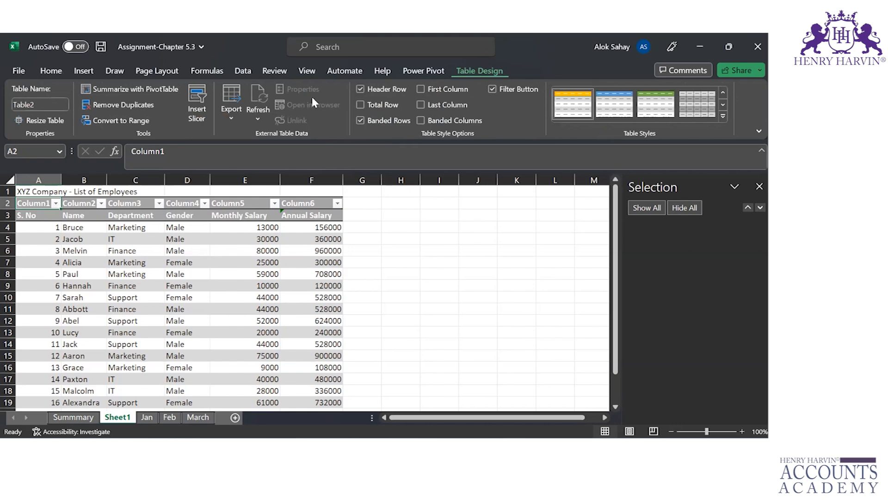
pyautogui.click(195, 109)
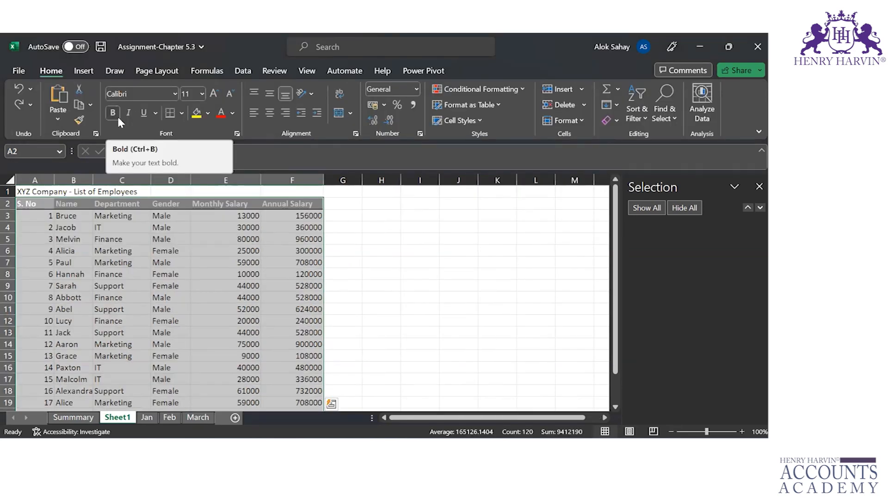
# Step: Select the S. No header cell A2 of the employee list
pyautogui.click(128, 358)
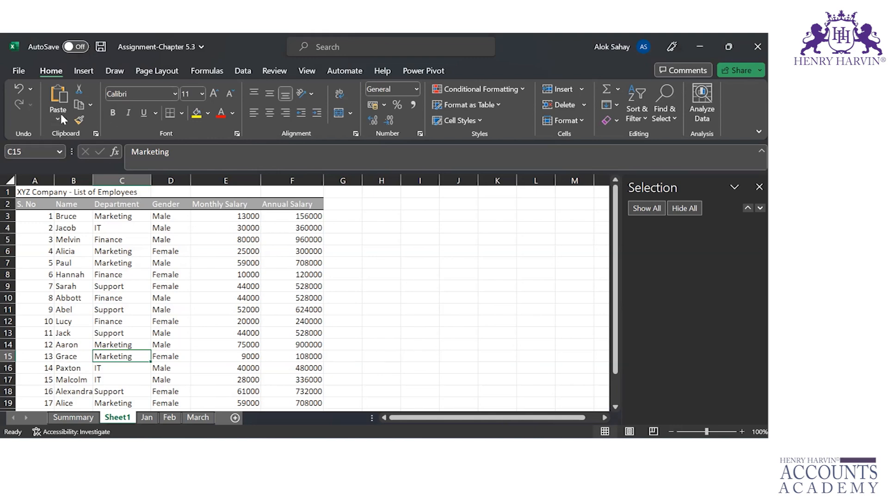
pyautogui.click(91, 70)
pyautogui.click(57, 68)
pyautogui.click(32, 205)
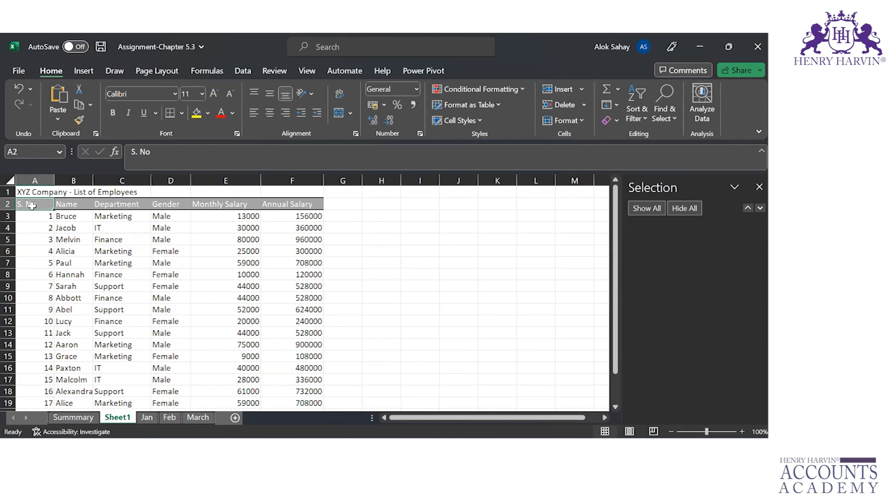